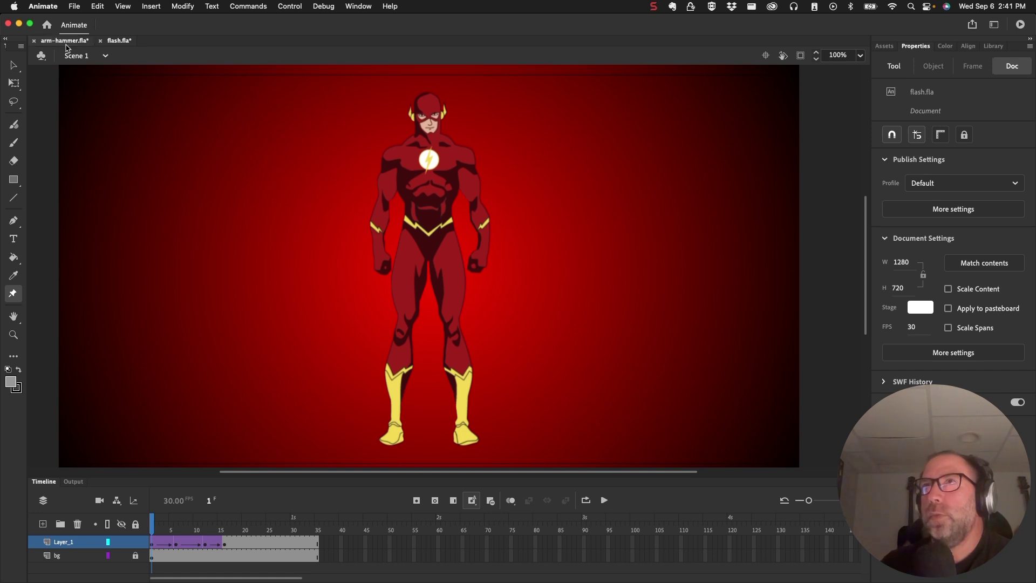
# - Switch to the arm-hammer.fla document and clear the selection on stage
pyautogui.click(63, 42)
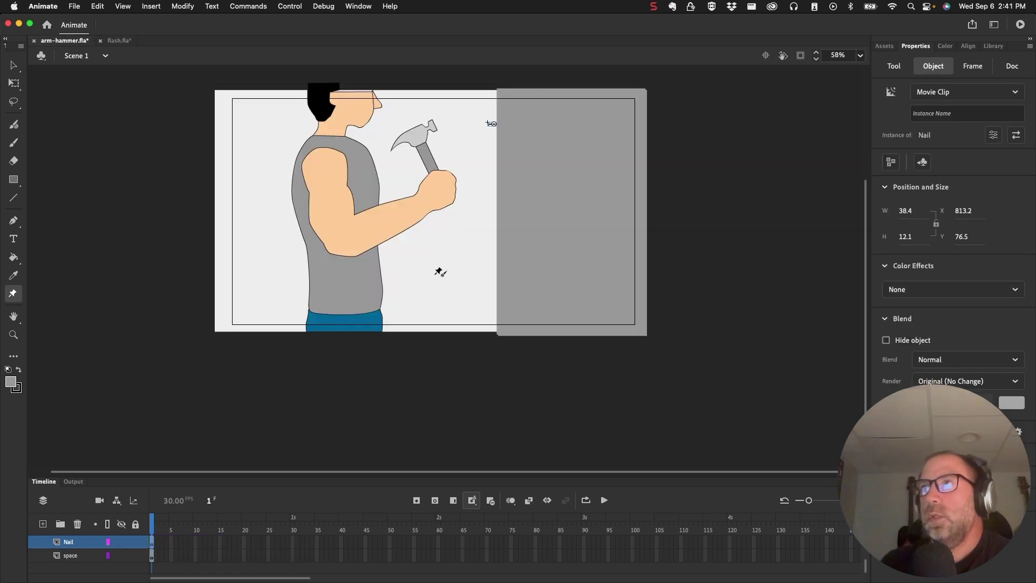
pyautogui.click(464, 230)
pyautogui.click(465, 233)
pyautogui.click(14, 66)
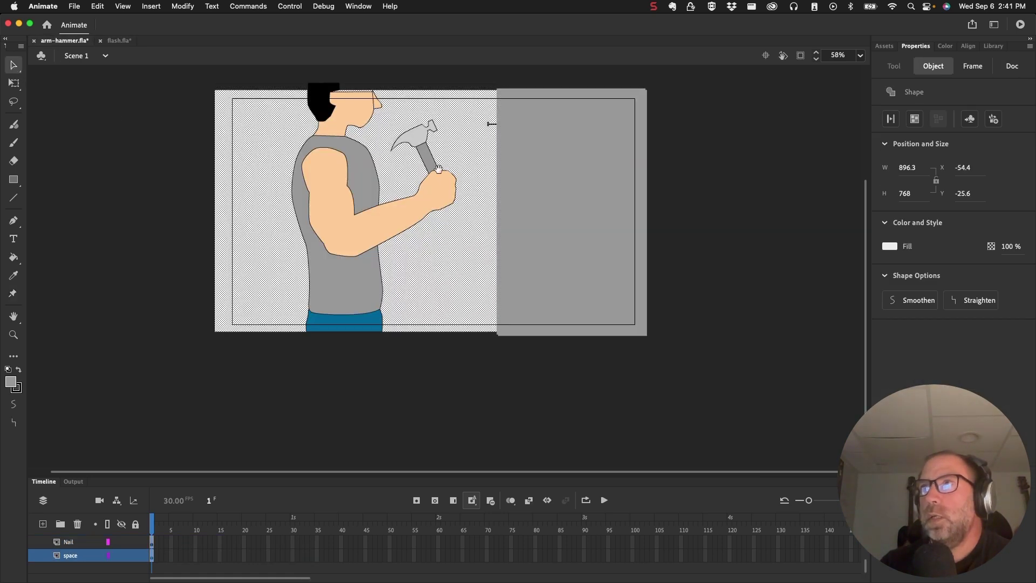
pyautogui.scroll(5, 438, 165)
pyautogui.scroll(-2, 318, 282)
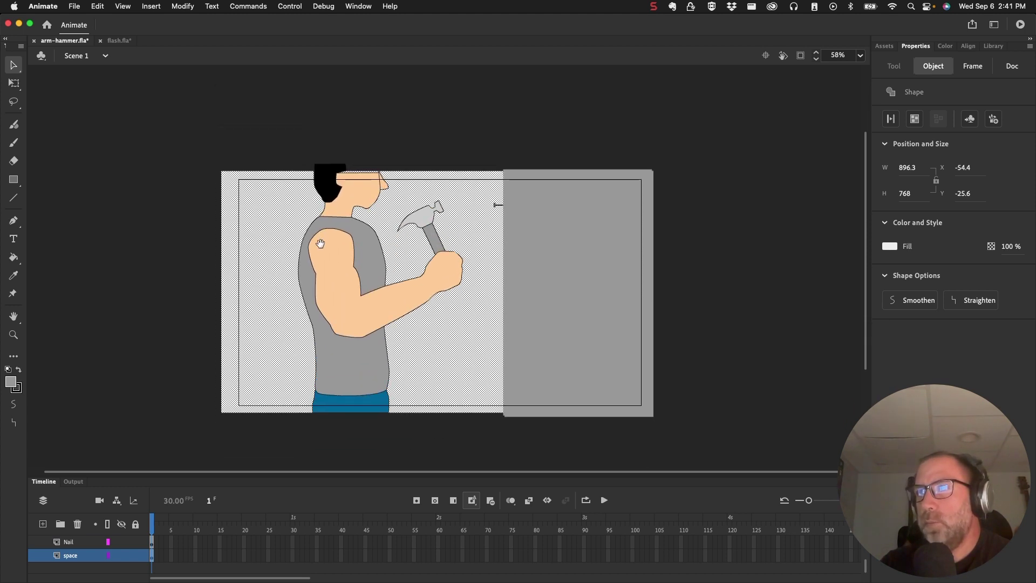
pyautogui.click(175, 296)
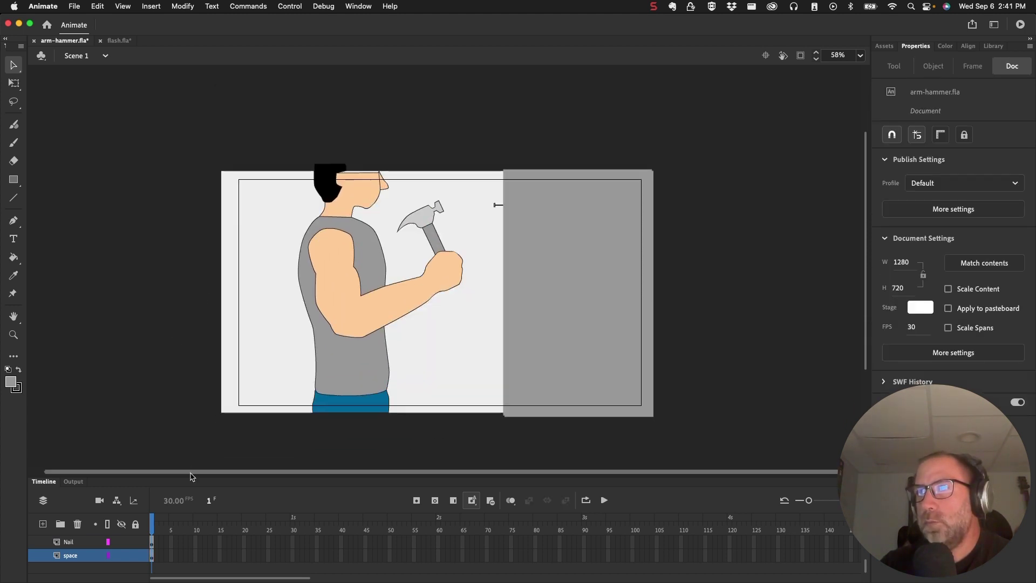
# - Lock every layer, show the mask layer, enlarge and centre the stage, then show the Nail layer
pyautogui.click(122, 542)
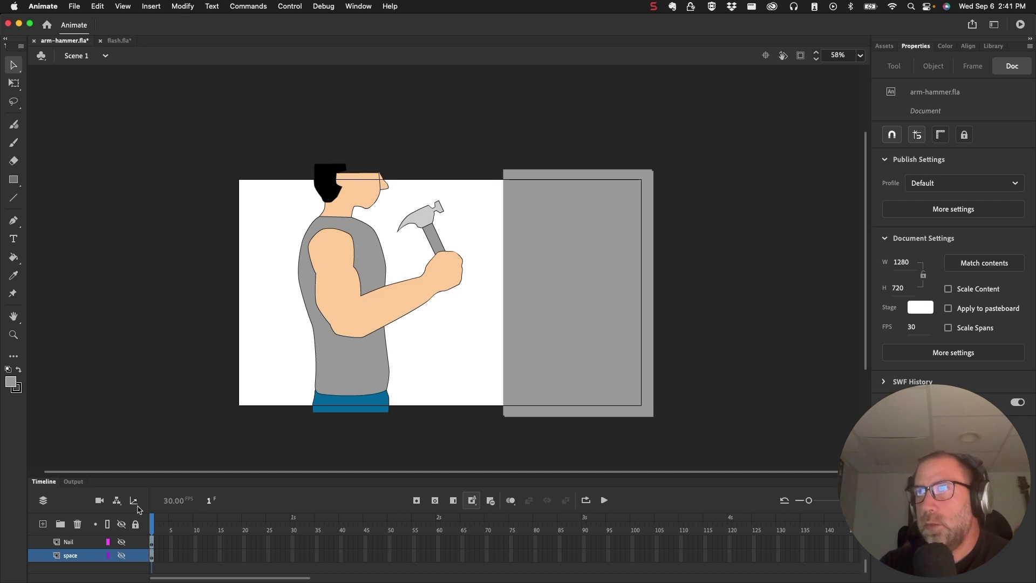
pyautogui.moveTo(149, 476); pyautogui.dragTo(148, 246)
pyautogui.moveTo(136, 314); pyautogui.dragTo(129, 457)
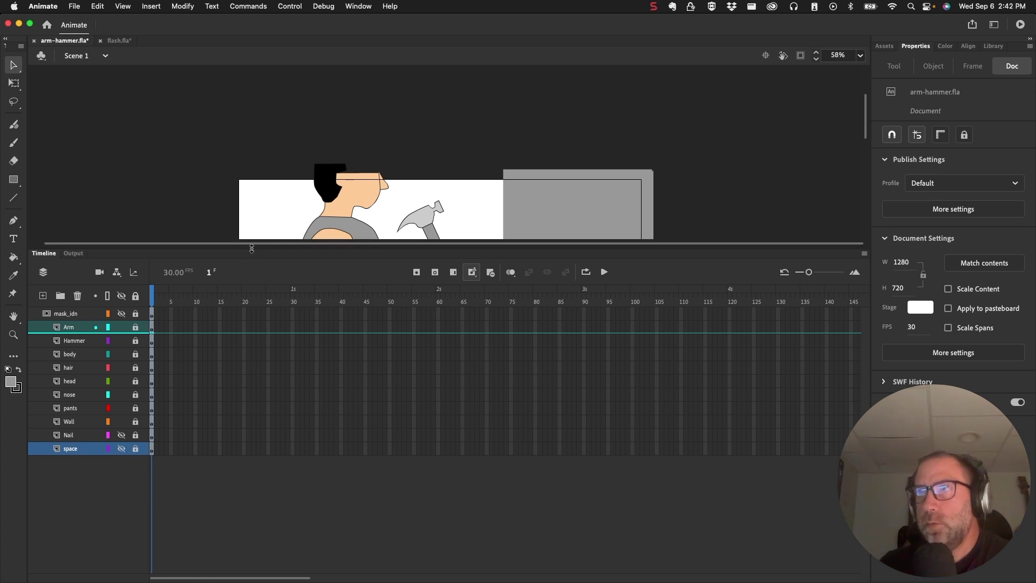
pyautogui.click(122, 315)
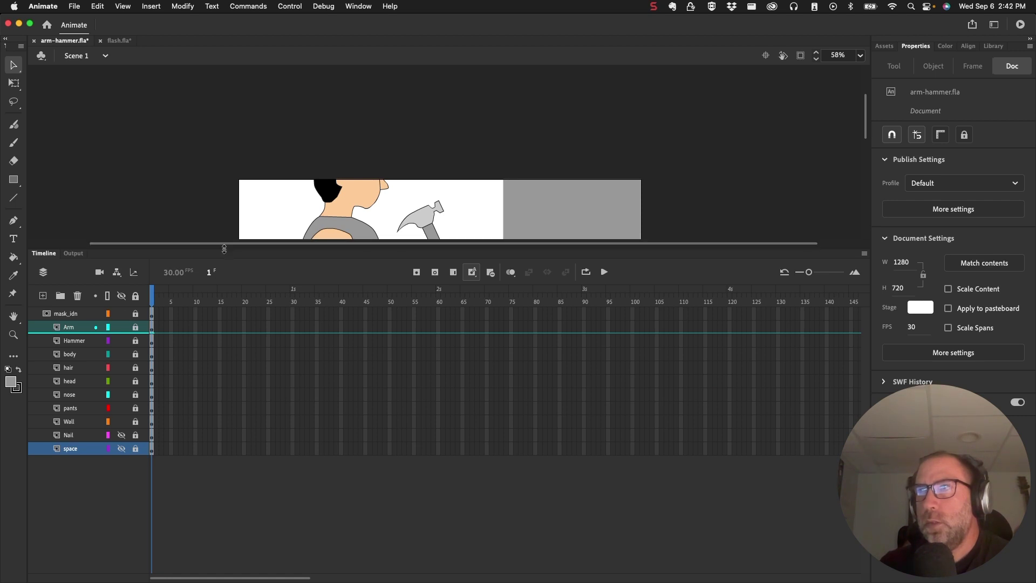
pyautogui.moveTo(227, 247); pyautogui.dragTo(209, 342)
pyautogui.moveTo(316, 240); pyautogui.dragTo(260, 144)
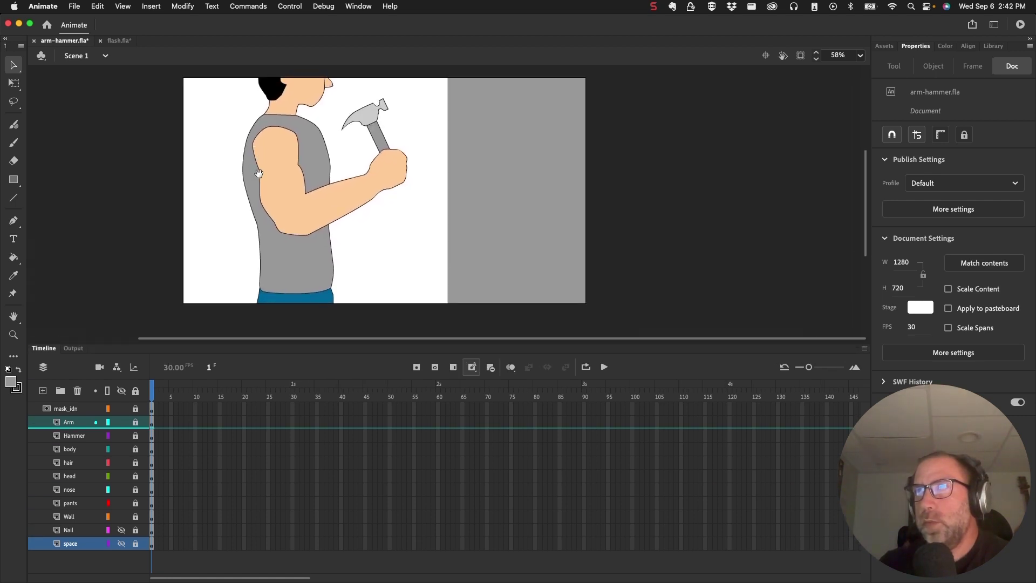
pyautogui.click(122, 530)
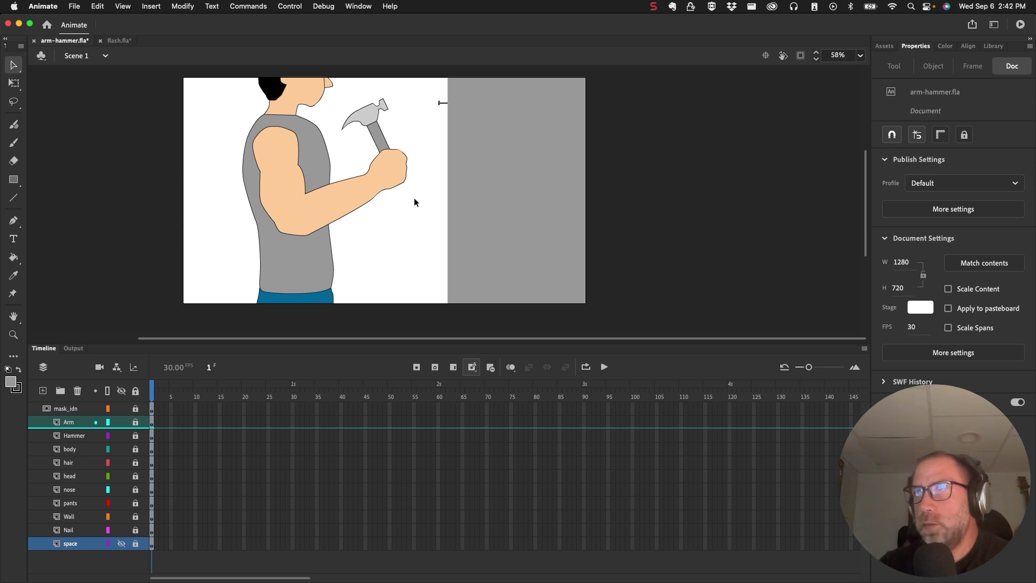
pyautogui.scroll(3, 415, 203)
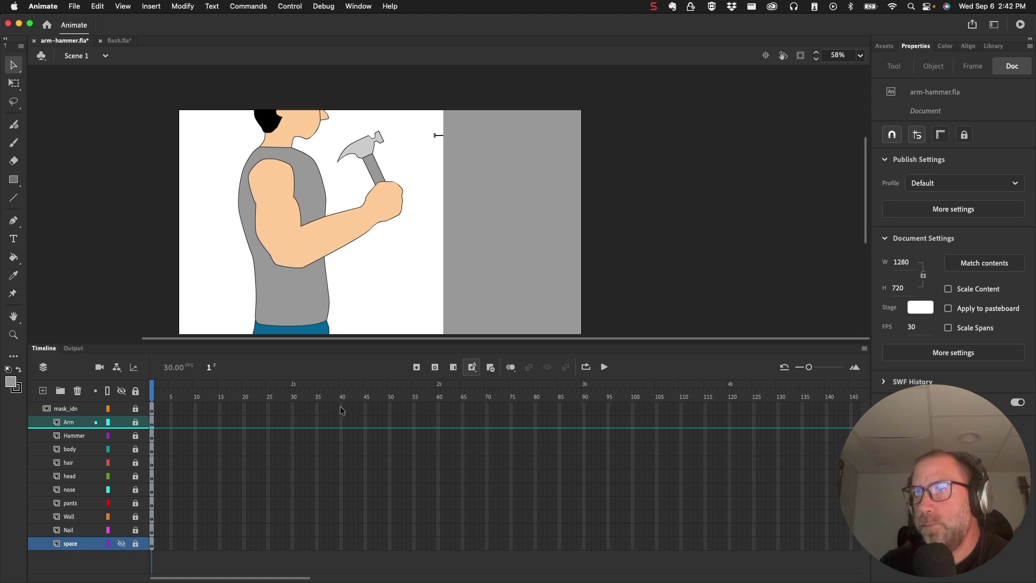
# - Insert frames at frame 40 across all layers with F5
pyautogui.moveTo(341, 410); pyautogui.dragTo(342, 547)
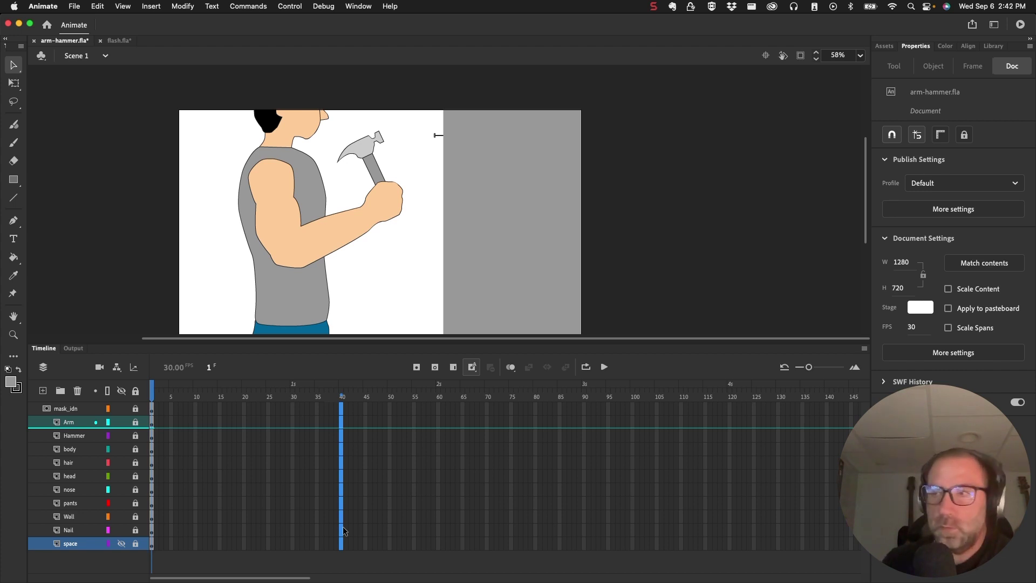
pyautogui.press('F5')
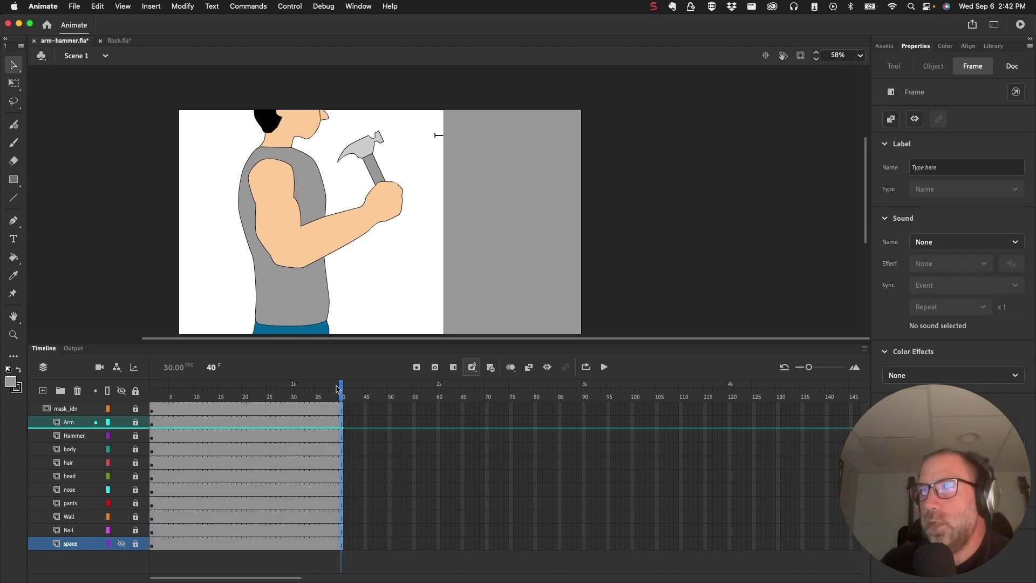
pyautogui.click(372, 412)
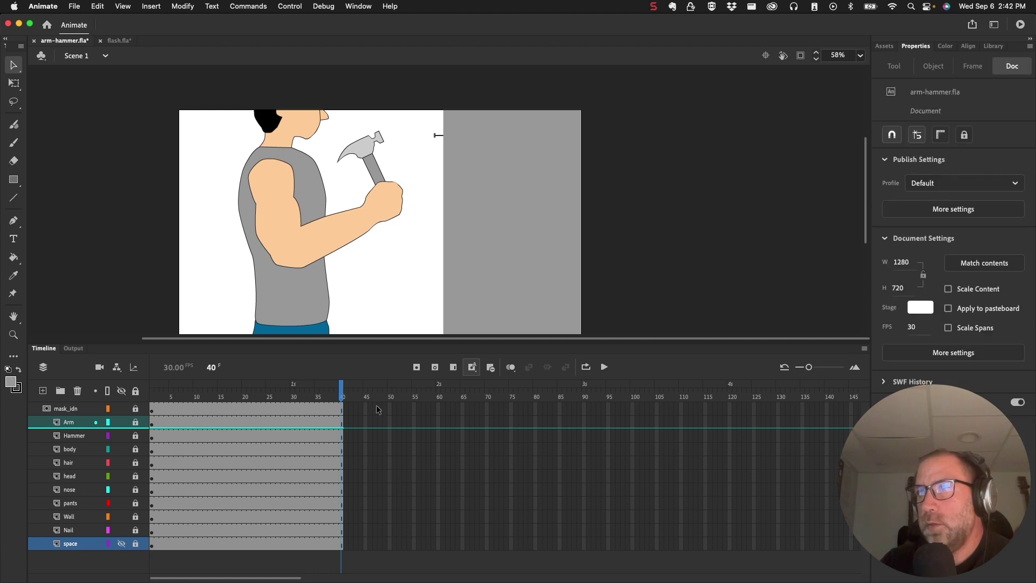
# - Unlock the Arm and Hammer layers and hide the mask_idn layer
pyautogui.click(136, 423)
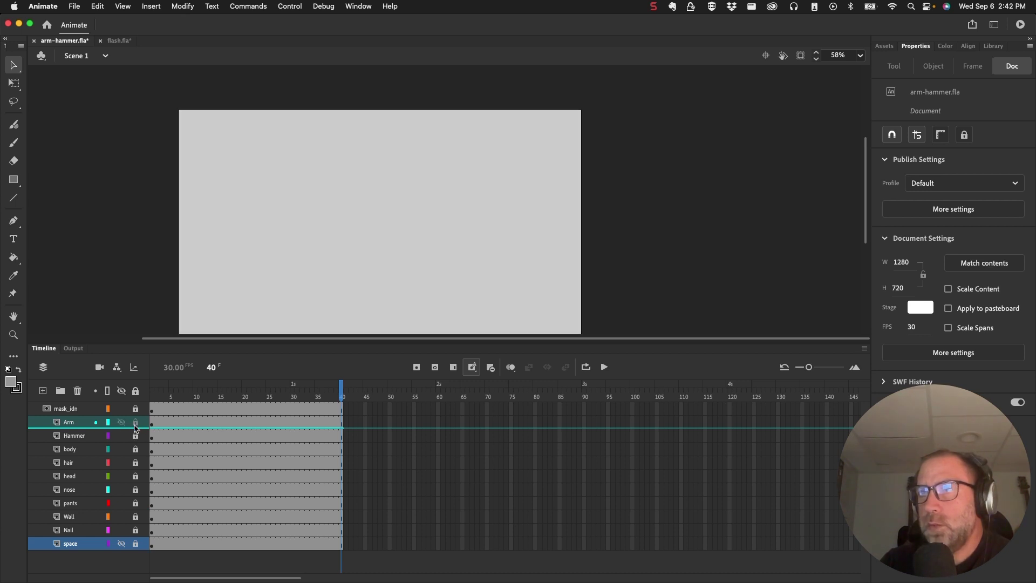
pyautogui.click(135, 436)
pyautogui.click(136, 409)
pyautogui.click(135, 408)
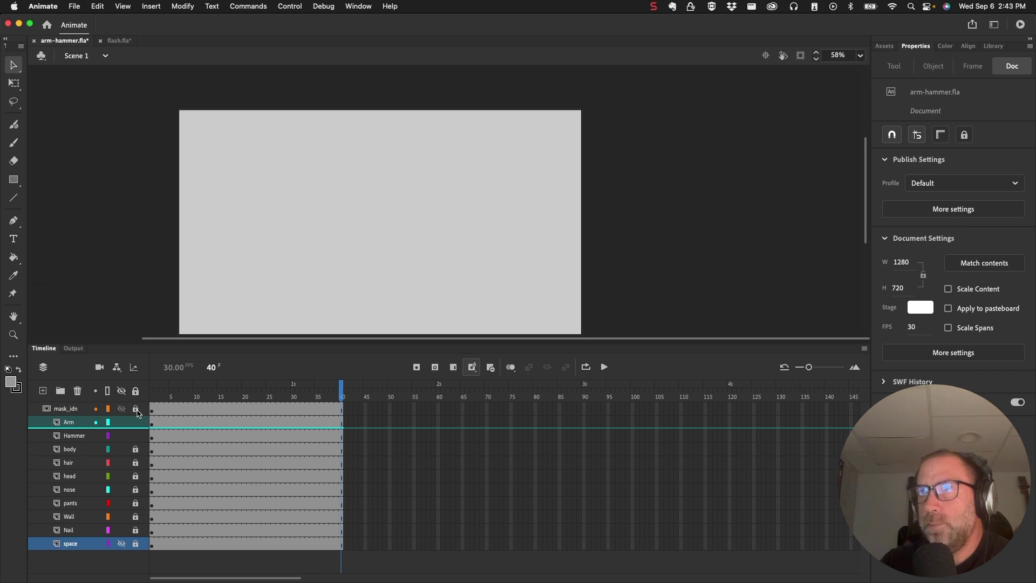
pyautogui.moveTo(135, 463); pyautogui.dragTo(135, 544)
pyautogui.click(135, 449)
pyautogui.click(121, 449)
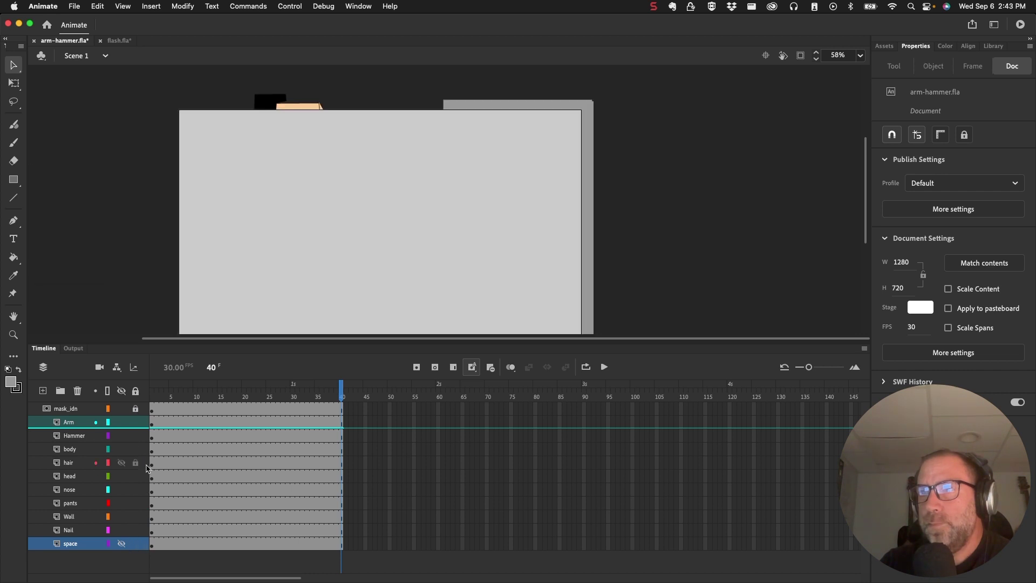
pyautogui.click(136, 408)
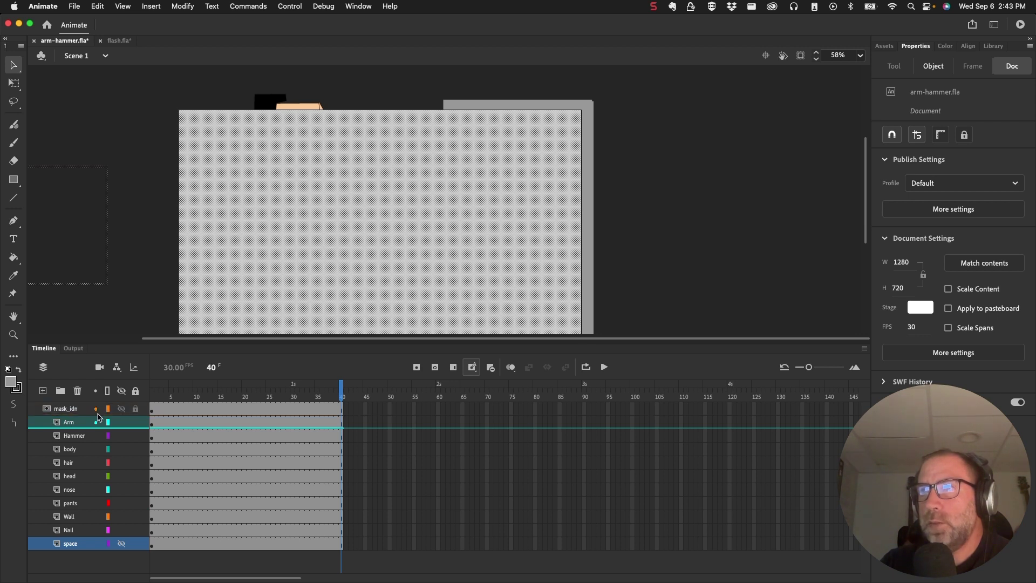
pyautogui.click(123, 411)
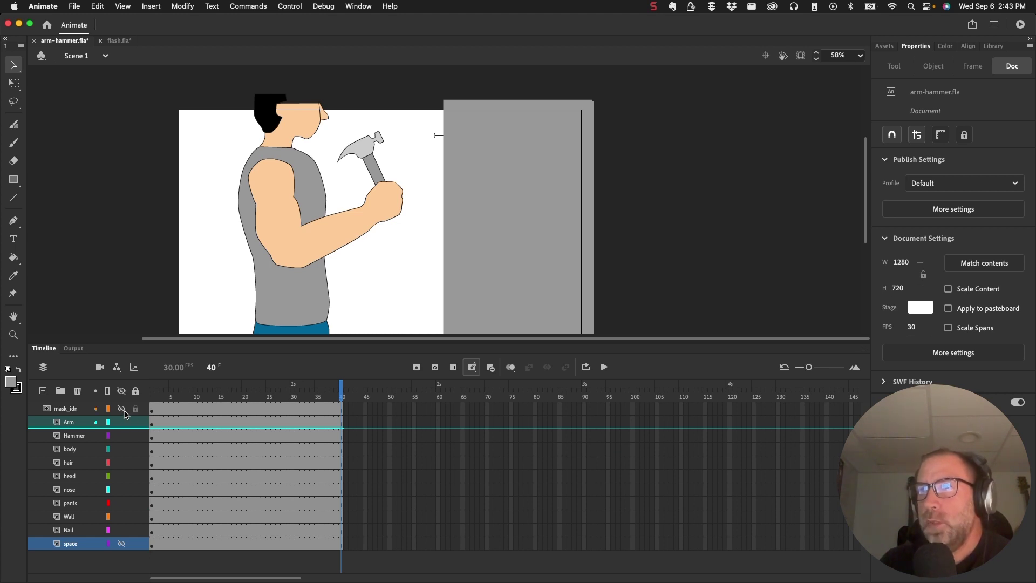
# - Lock the body, hair, head, nose, pants, Wall, Nail and space layers
pyautogui.click(135, 449)
pyautogui.click(135, 463)
pyautogui.click(136, 476)
pyautogui.click(135, 490)
pyautogui.click(136, 503)
pyautogui.click(136, 516)
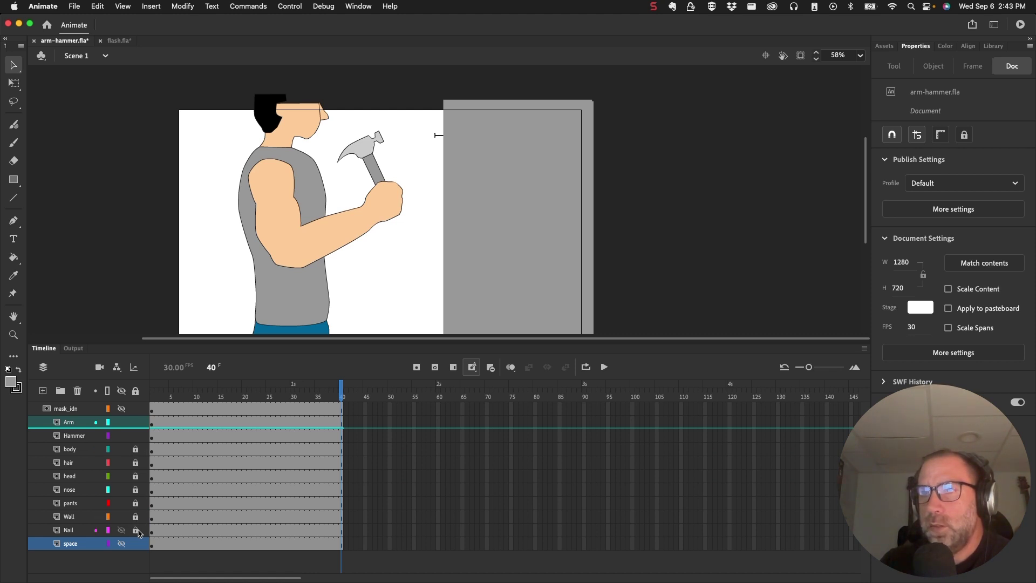
pyautogui.click(135, 531)
pyautogui.click(136, 543)
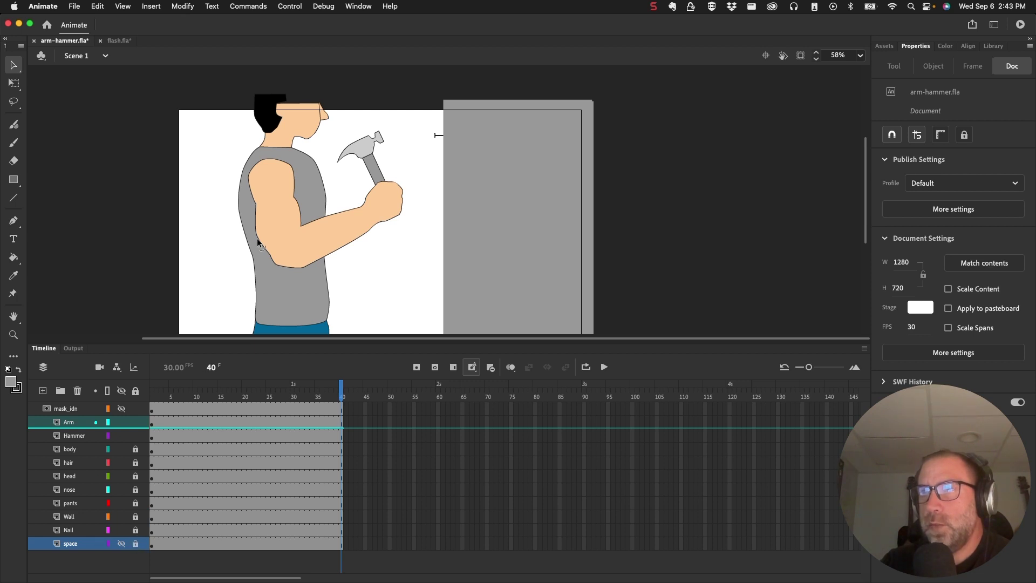
# - Select the arm shape and zoom the view to 117%
pyautogui.click(267, 183)
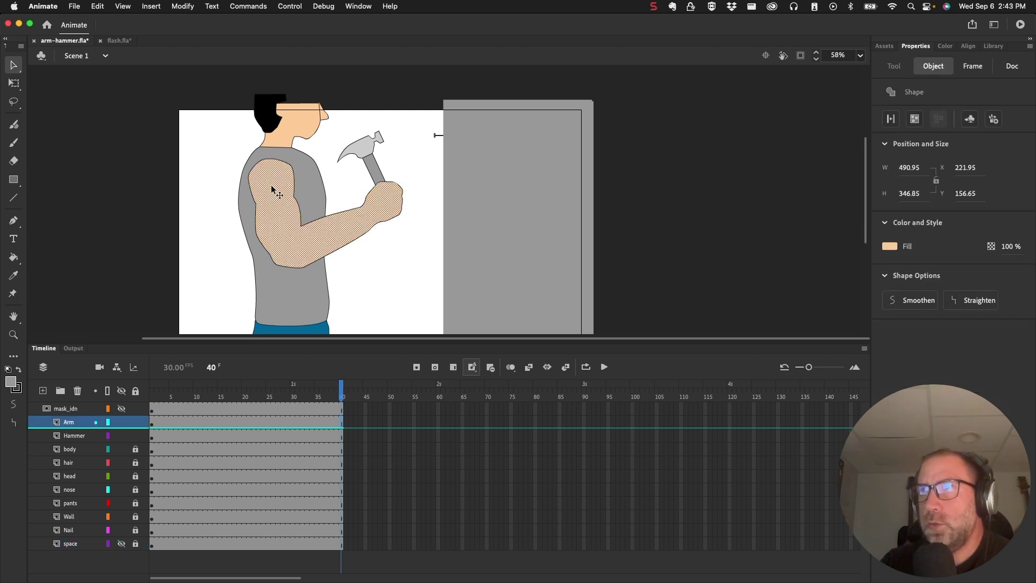
pyautogui.click(361, 154)
pyautogui.click(374, 175)
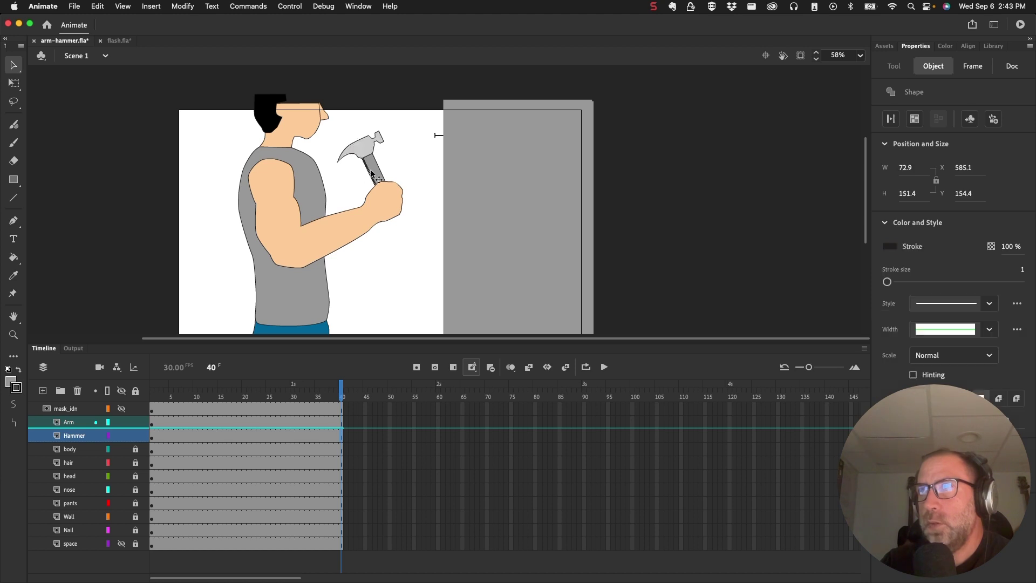
pyautogui.click(373, 203)
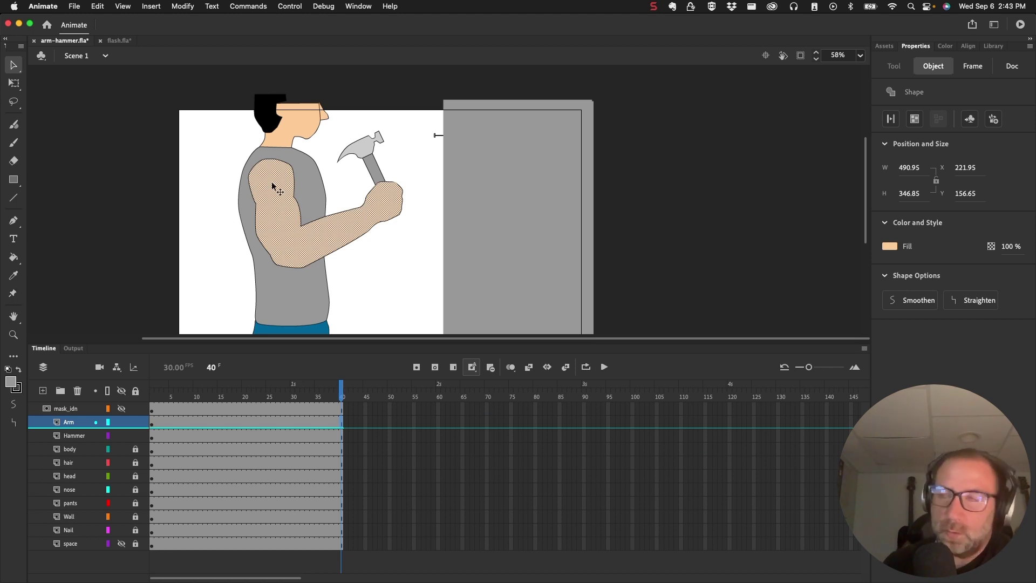
pyautogui.press('super+equal')
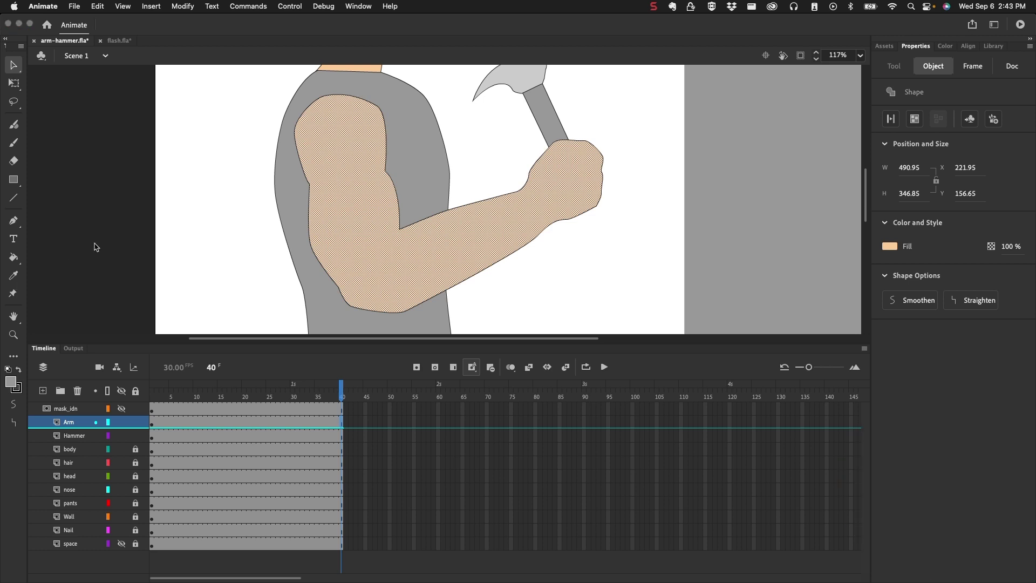
# - Enlarge the stage, pan to the head, hammer and nail, and marquee-select the arm and hammer
pyautogui.click(409, 341)
pyautogui.moveTo(408, 350); pyautogui.dragTo(403, 455)
pyautogui.moveTo(476, 268)
pyautogui.mouseDown()
pyautogui.moveTo(405, 355)
pyautogui.moveTo(335, 358)
pyautogui.moveTo(302, 347)
pyautogui.mouseUp()
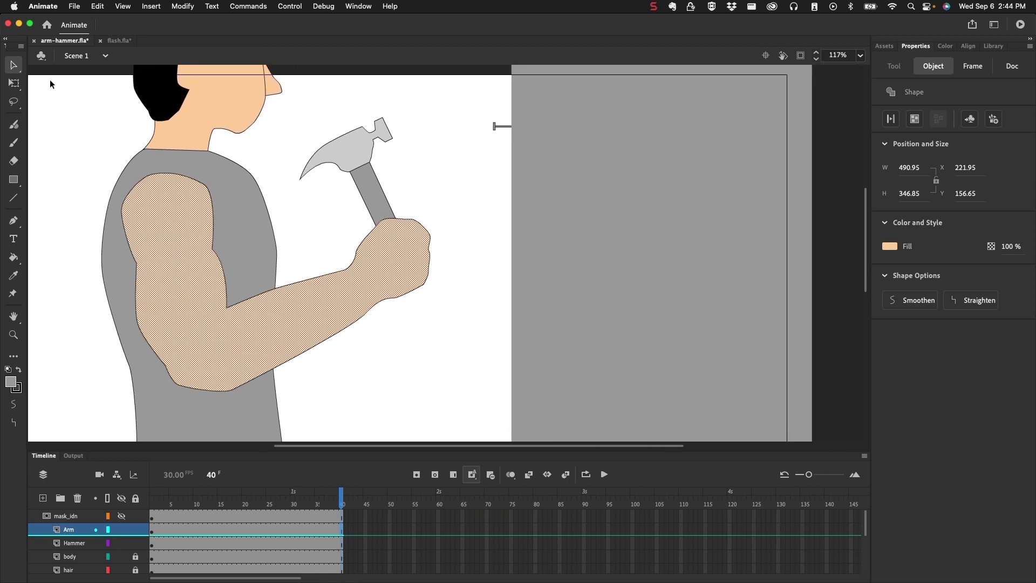
pyautogui.moveTo(51, 81)
pyautogui.mouseDown()
pyautogui.moveTo(170, 202)
pyautogui.moveTo(403, 332)
pyautogui.moveTo(455, 408)
pyautogui.mouseUp()
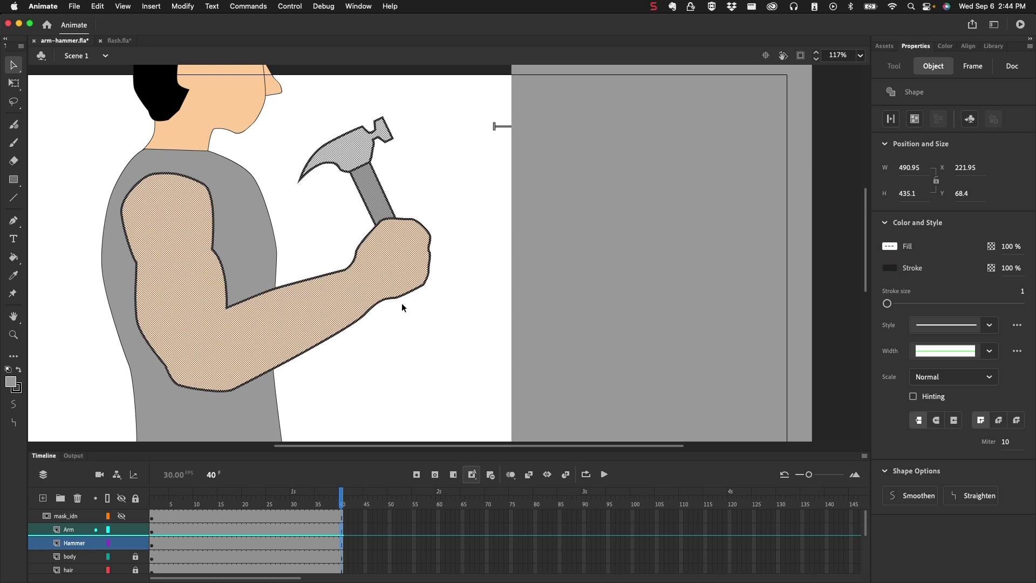
# - Make the arm an Asset Warp mesh with shoulder-to-elbow and wrist-to-hand bones, tilting the hand down
pyautogui.click(14, 295)
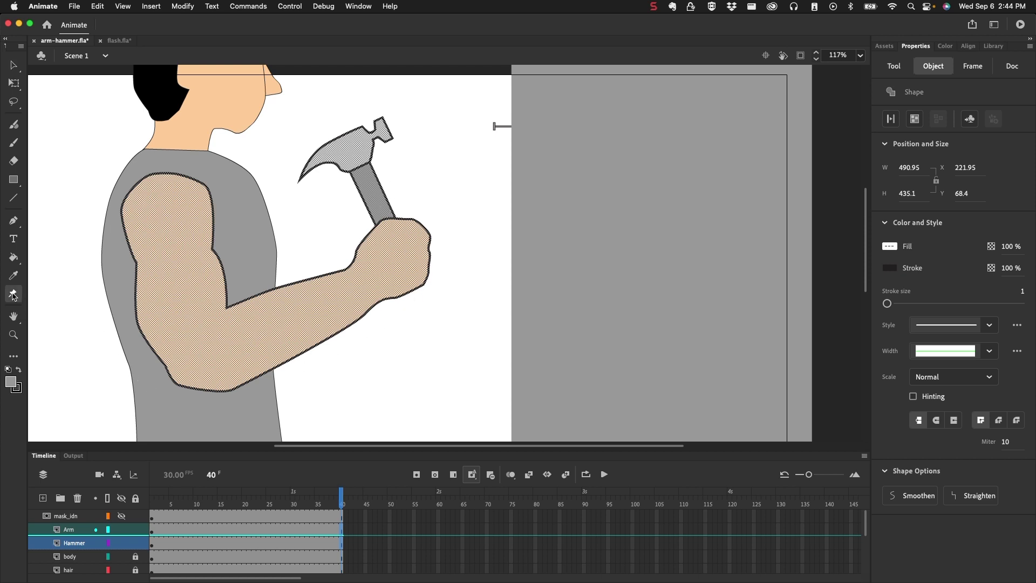
pyautogui.click(163, 215)
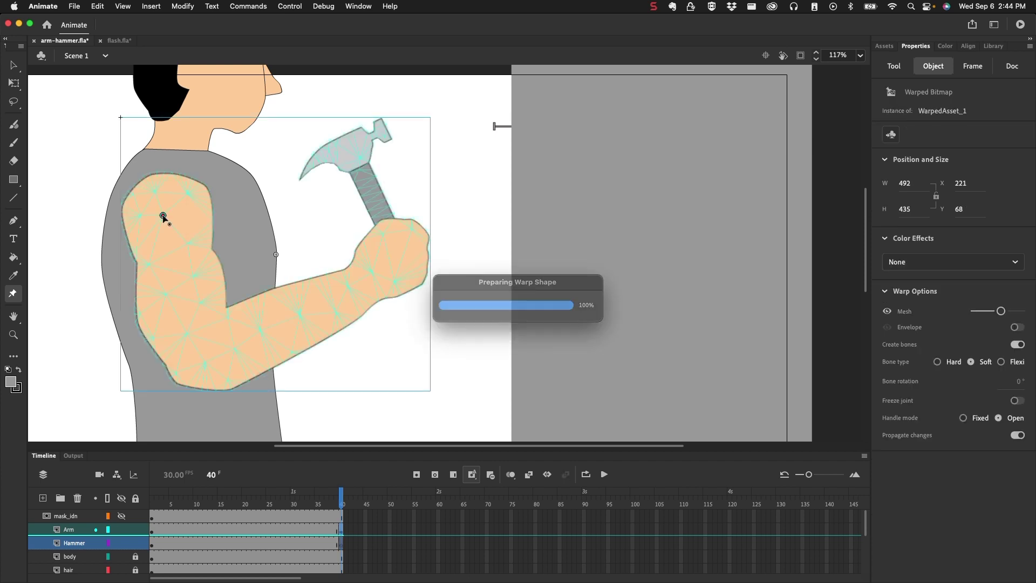
pyautogui.moveTo(163, 215); pyautogui.dragTo(121, 267)
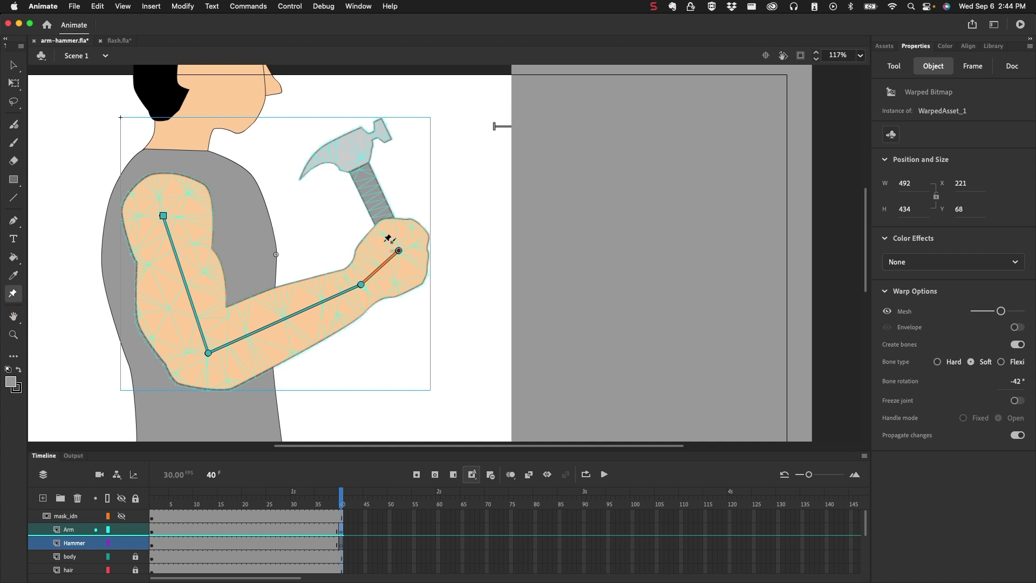
pyautogui.moveTo(399, 251); pyautogui.dragTo(393, 150)
pyautogui.moveTo(400, 251)
pyautogui.mouseDown()
pyautogui.moveTo(405, 264)
pyautogui.moveTo(399, 253)
pyautogui.mouseUp()
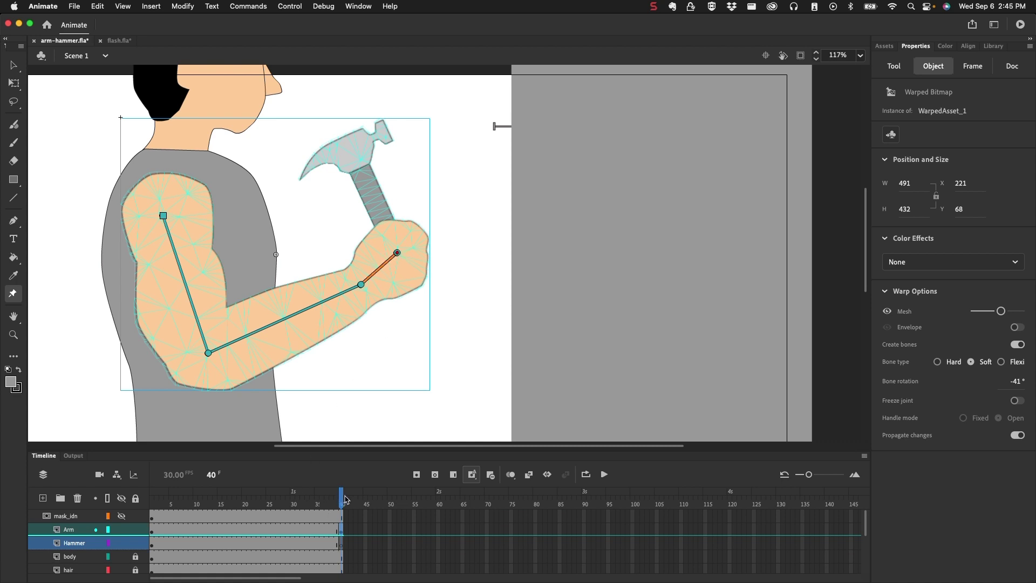
# - Drag the rigged Arm keyframe from frame 40 back to frame 1
pyautogui.moveTo(340, 501); pyautogui.dragTo(172, 501)
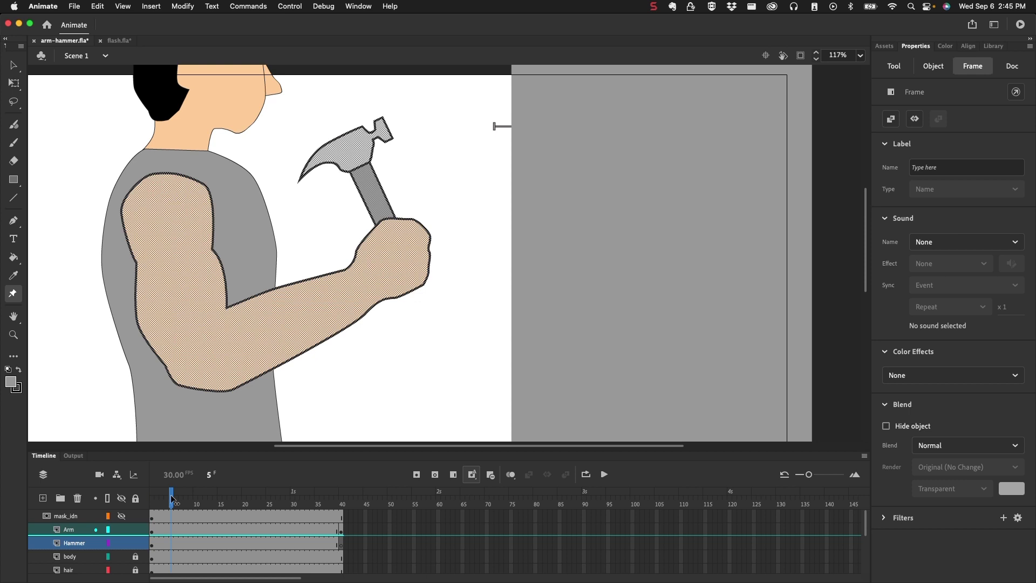
pyautogui.click(342, 533)
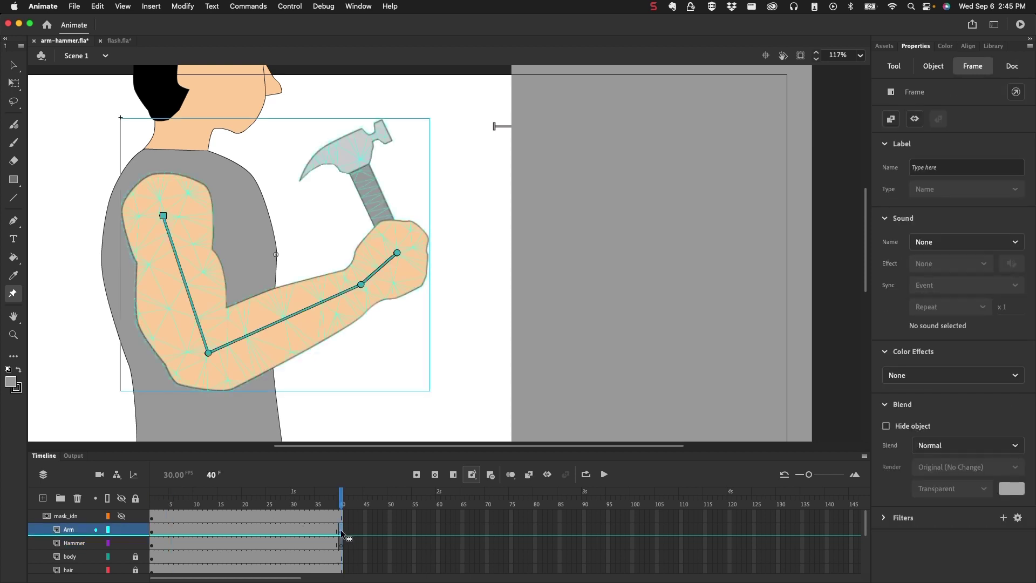
pyautogui.moveTo(317, 533); pyautogui.dragTo(156, 529)
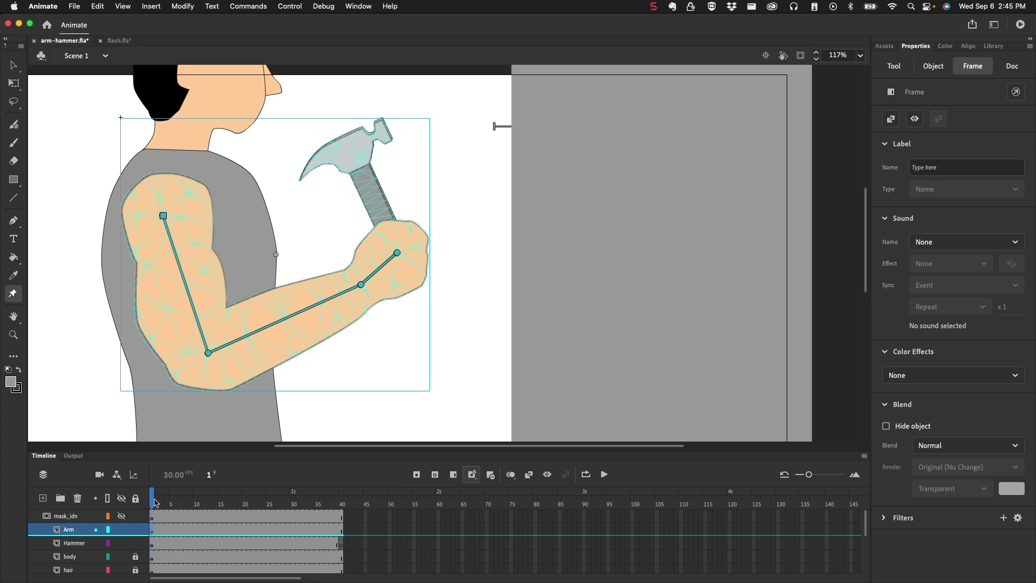
# - At Arm frame 6, bend the elbow back, tilt the hand and raise the forearm, hiding the Hammer layer
pyautogui.moveTo(153, 502); pyautogui.dragTo(176, 506)
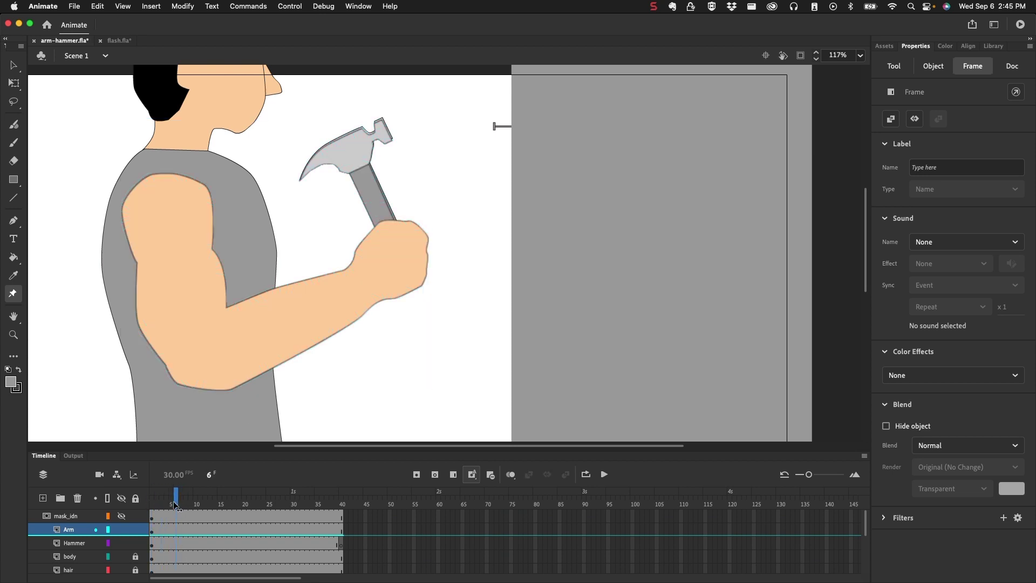
pyautogui.click(176, 532)
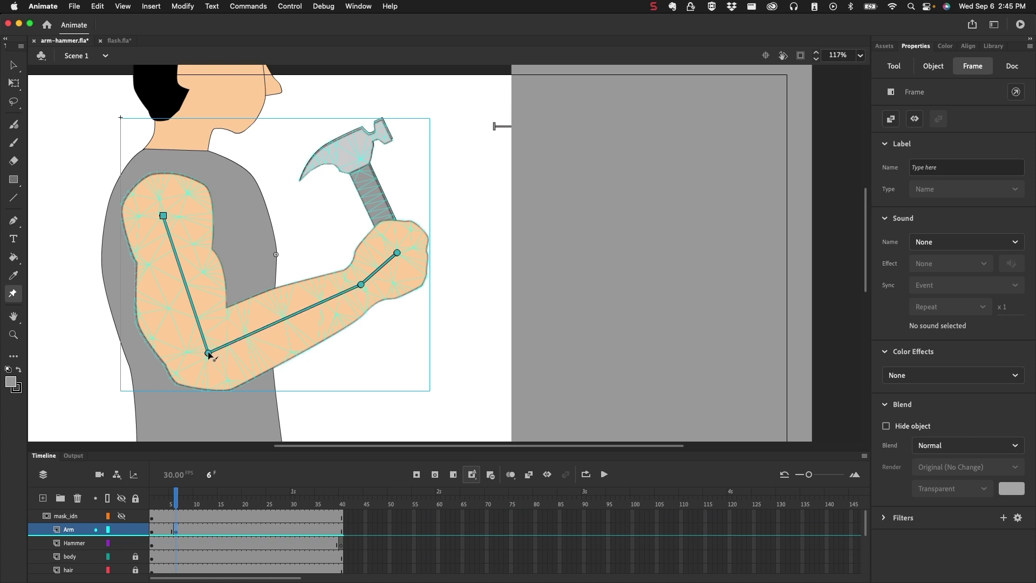
pyautogui.moveTo(208, 355); pyautogui.dragTo(222, 351)
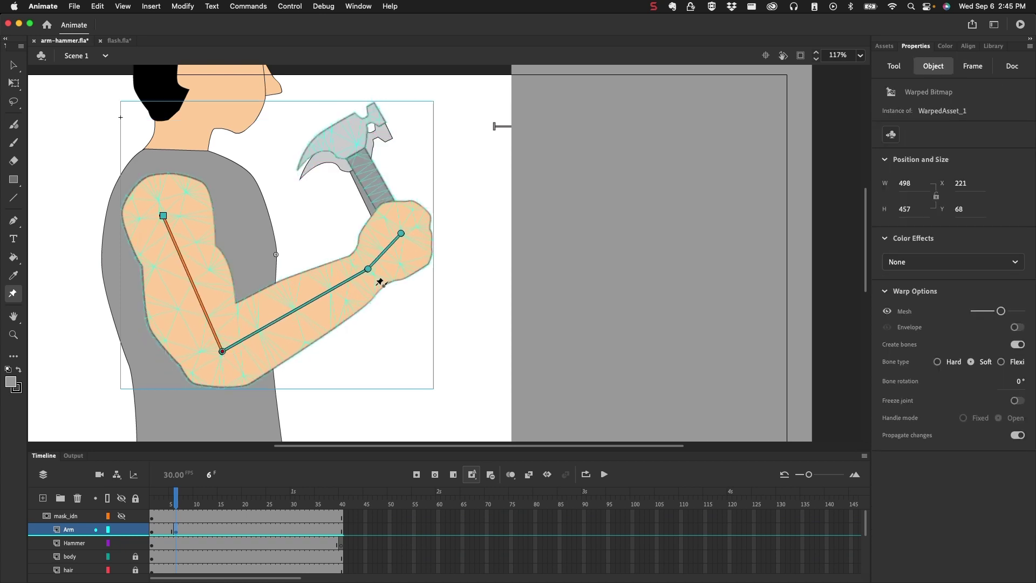
pyautogui.click(123, 545)
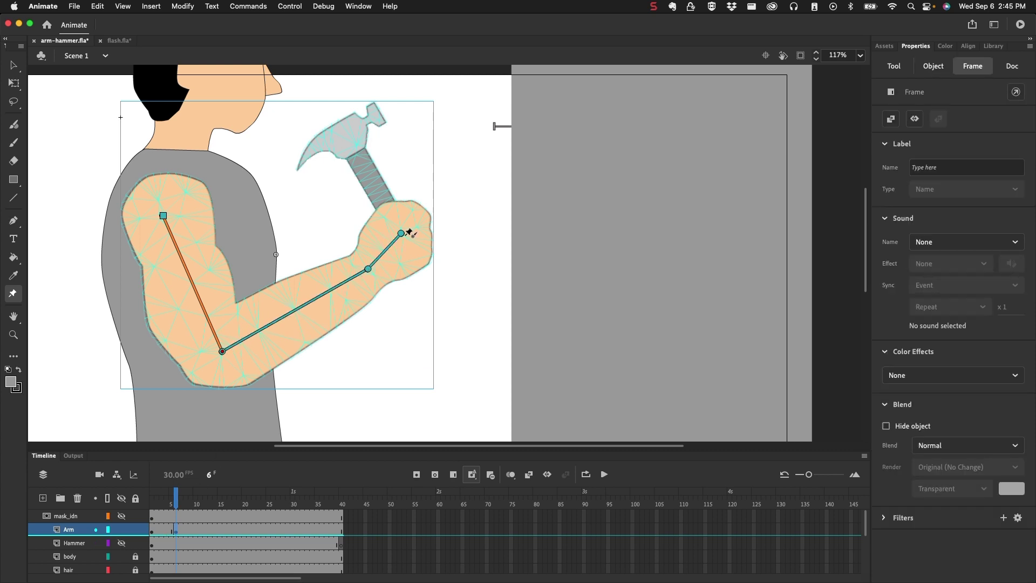
pyautogui.moveTo(401, 234); pyautogui.dragTo(390, 236)
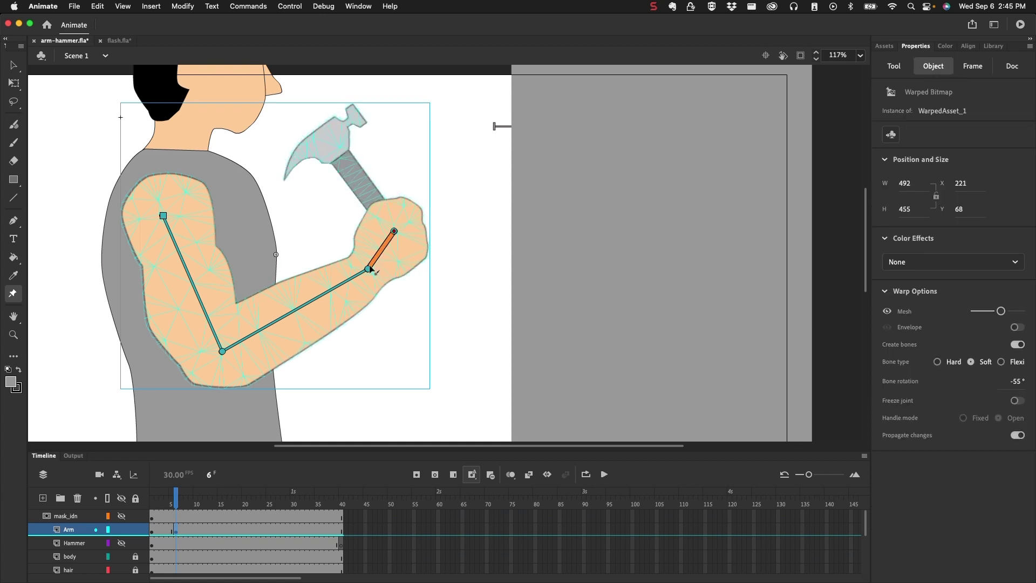
pyautogui.moveTo(368, 270); pyautogui.dragTo(369, 266)
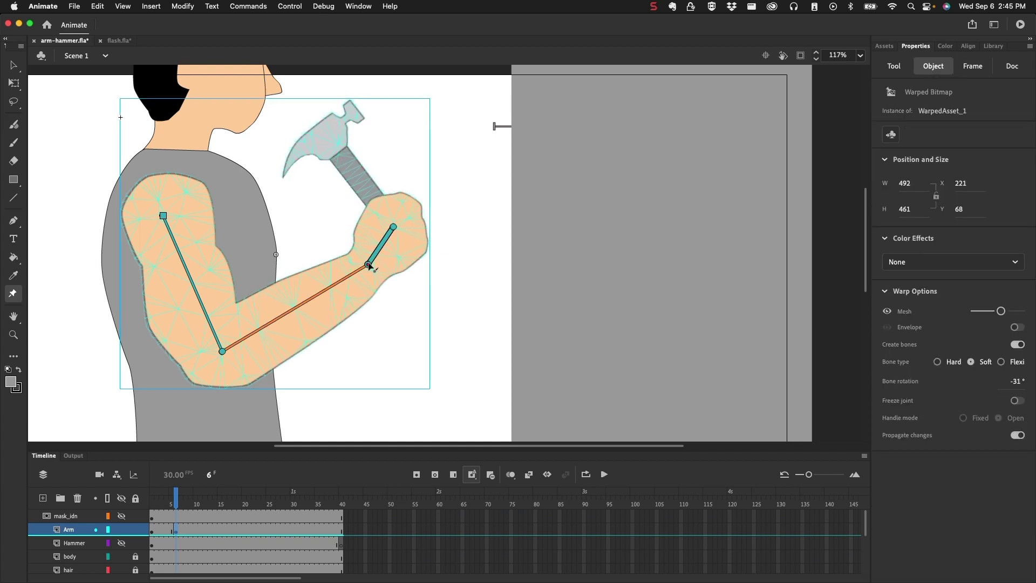
pyautogui.click(198, 528)
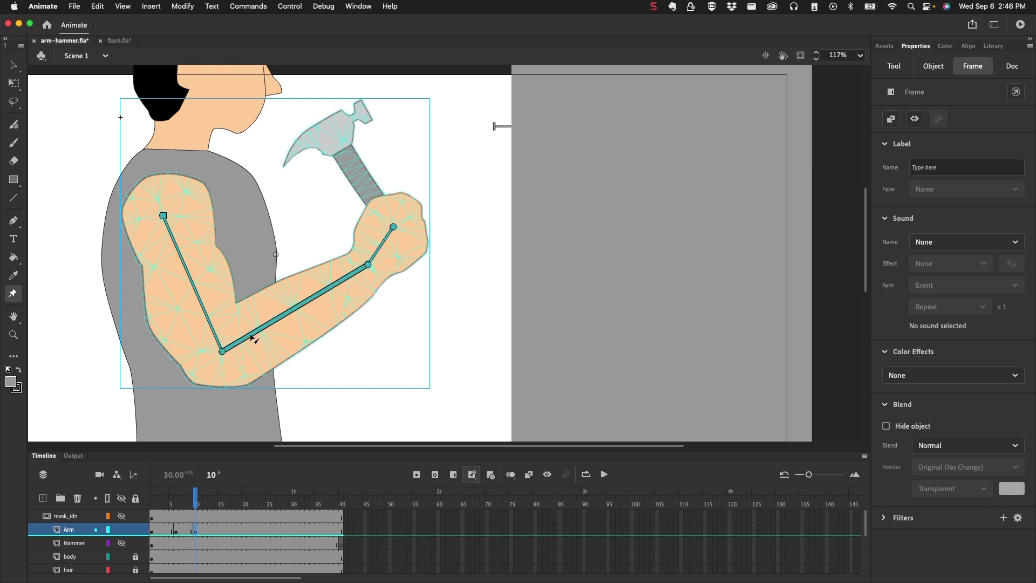
# - At frame 10, swing the arm forward so the upright hammer comes down onto the nail
pyautogui.moveTo(222, 352); pyautogui.dragTo(259, 343)
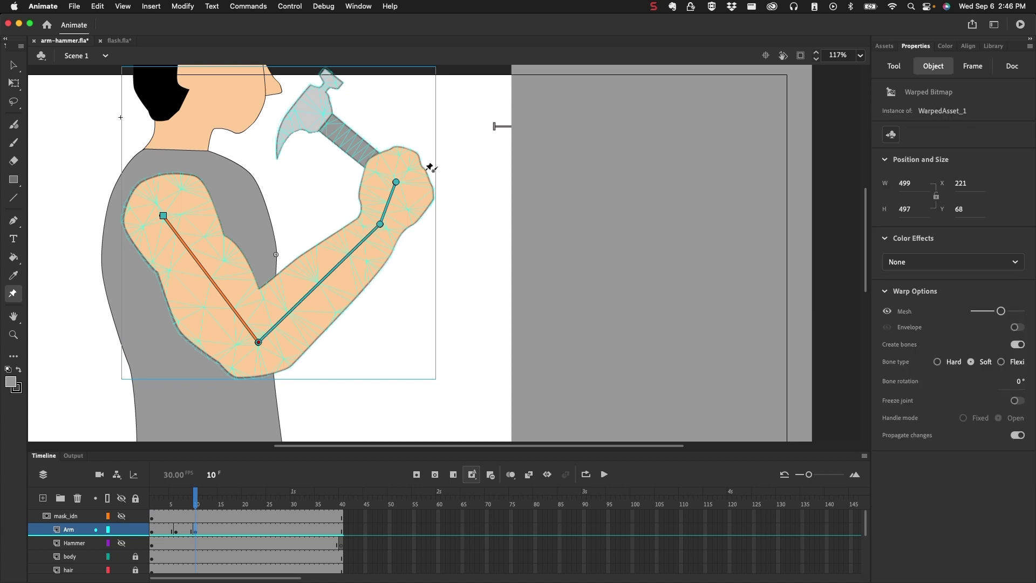
pyautogui.moveTo(397, 182); pyautogui.dragTo(433, 204)
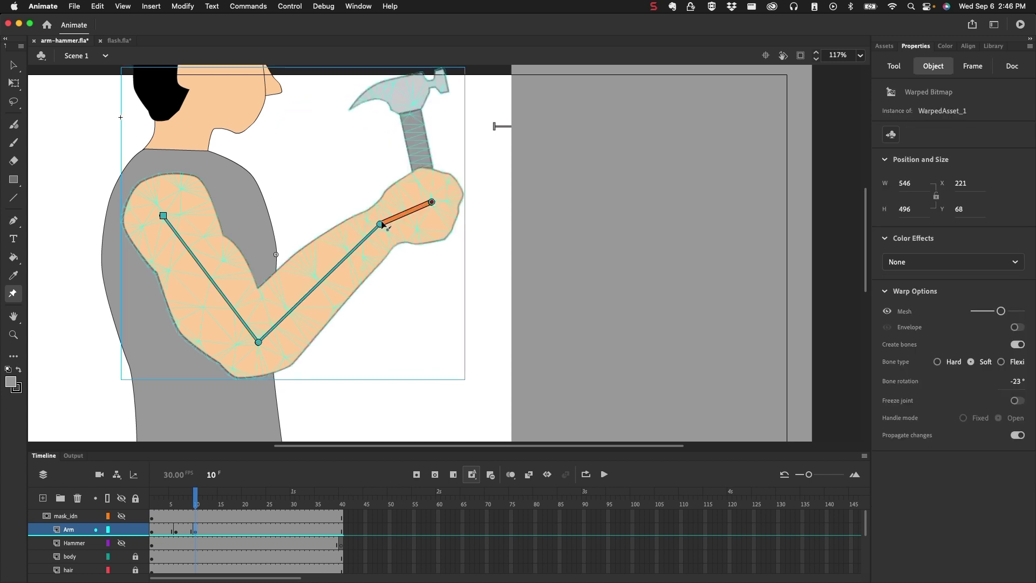
pyautogui.moveTo(387, 235); pyautogui.dragTo(444, 217)
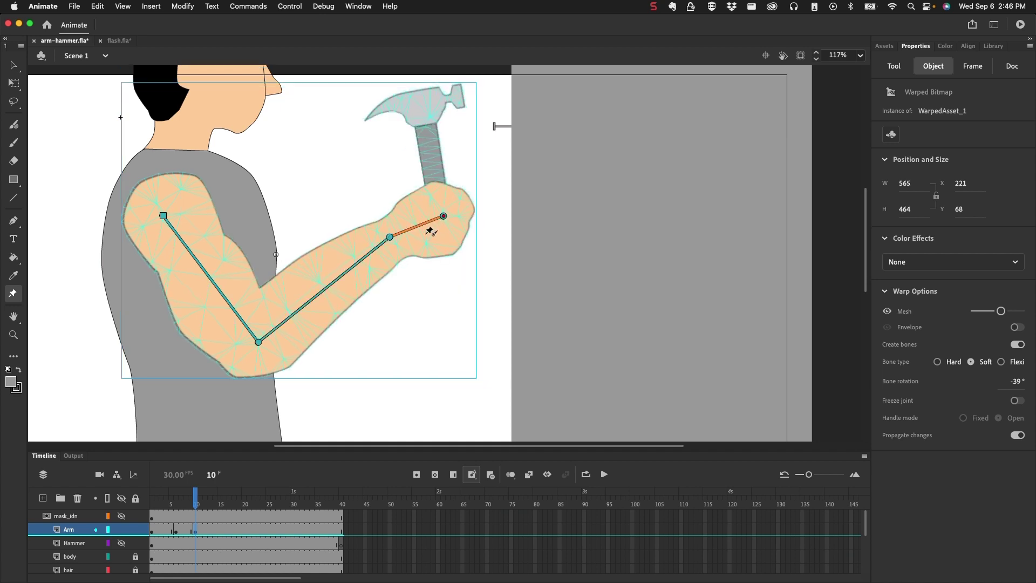
pyautogui.moveTo(390, 238); pyautogui.dragTo(398, 259)
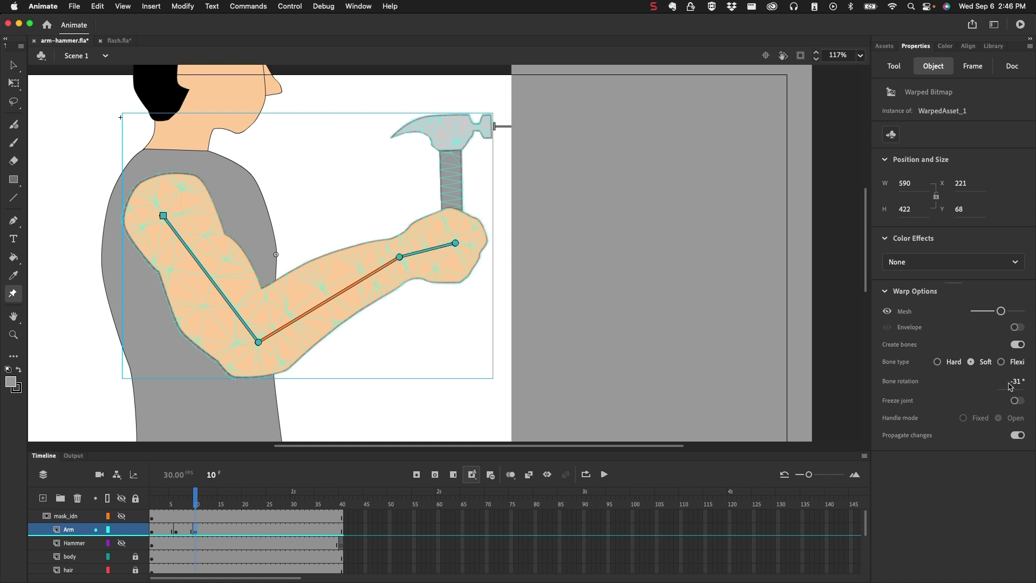
# - Try the Hard bone type on the hand bone, then undo back to Soft
pyautogui.click(939, 364)
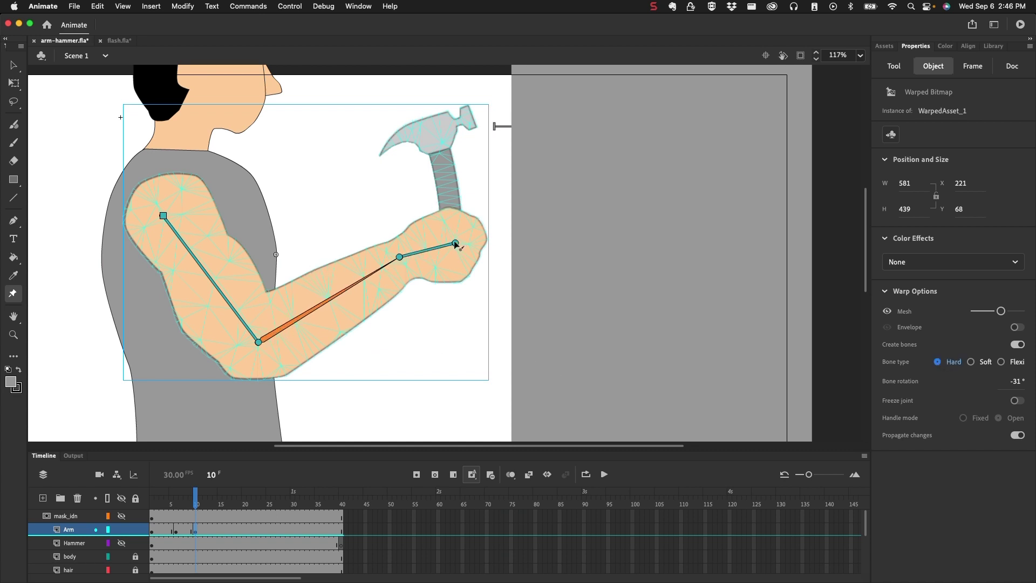
pyautogui.moveTo(457, 244); pyautogui.dragTo(459, 245)
pyautogui.press('cmd+z')
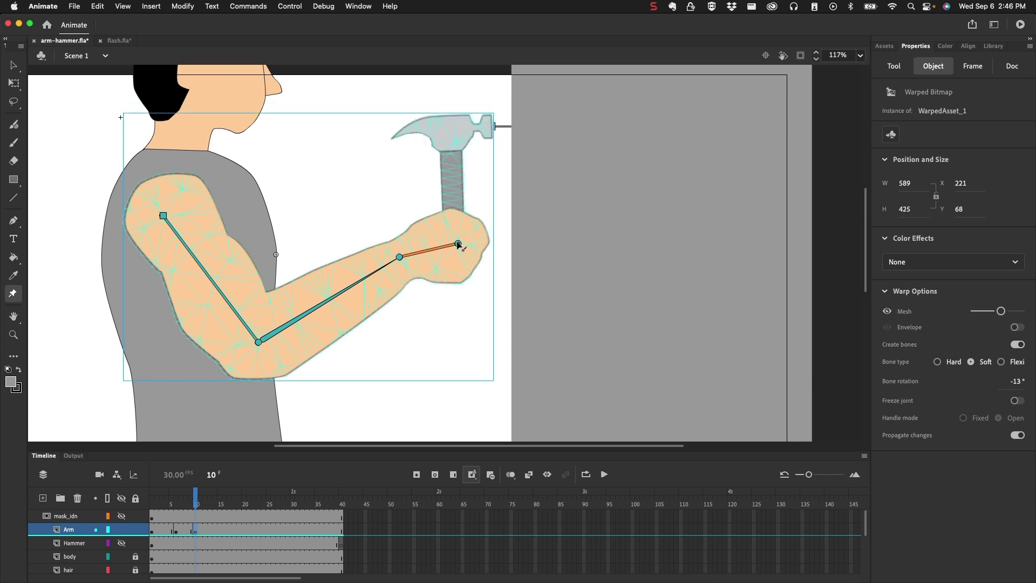
pyautogui.moveTo(196, 494); pyautogui.dragTo(216, 517)
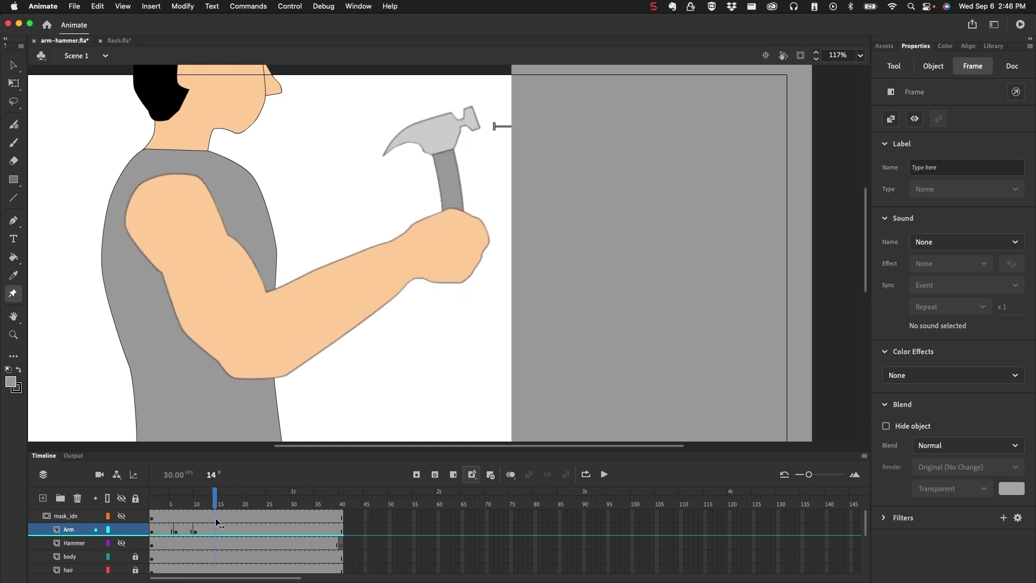
# - Copy the raised-arm keyframe from frame 6 and paste it at frame 14
pyautogui.click(176, 529)
pyautogui.rightClick(176, 531)
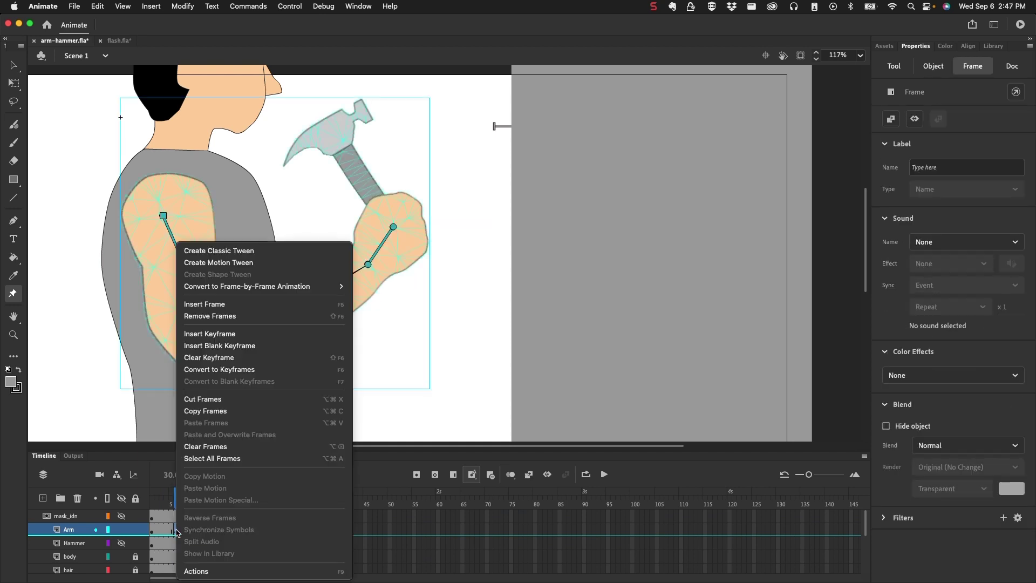
pyautogui.click(205, 412)
pyautogui.click(212, 530)
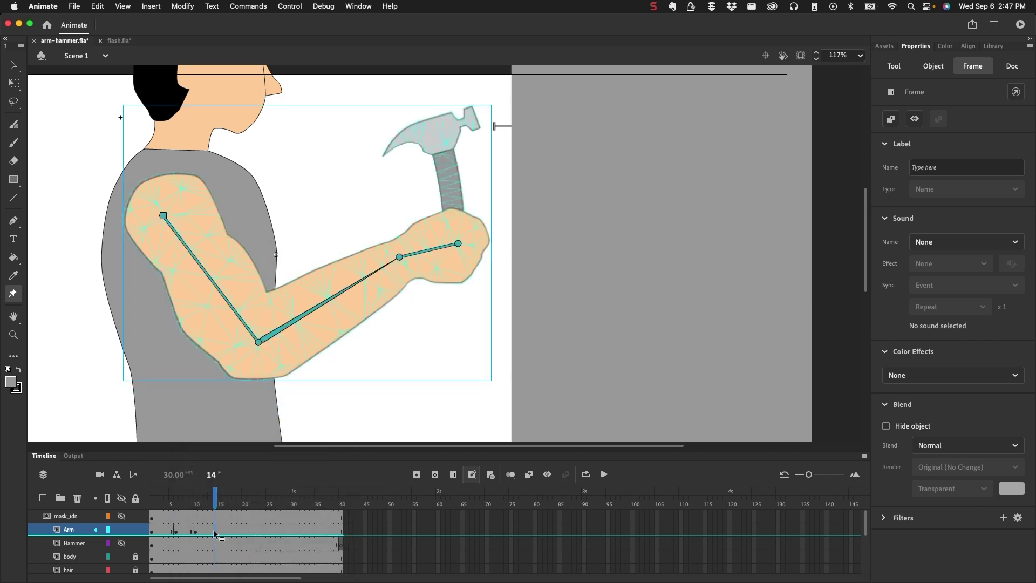
pyautogui.rightClick(213, 529)
pyautogui.click(233, 422)
pyautogui.moveTo(215, 494); pyautogui.dragTo(192, 500)
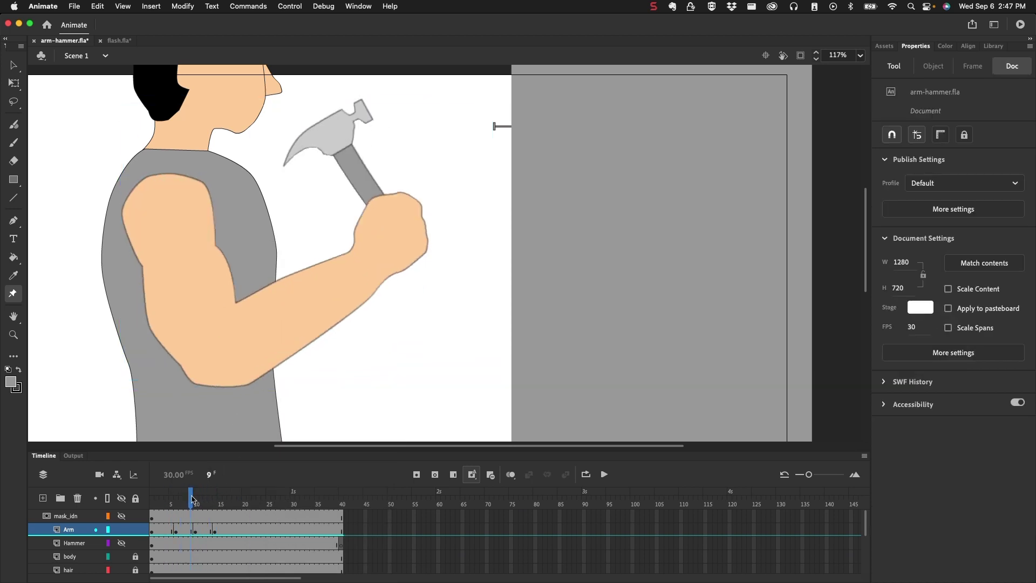
# - Copy the striking keyframe from frame 10 and paste it at frame 18
pyautogui.click(196, 532)
pyautogui.rightClick(196, 534)
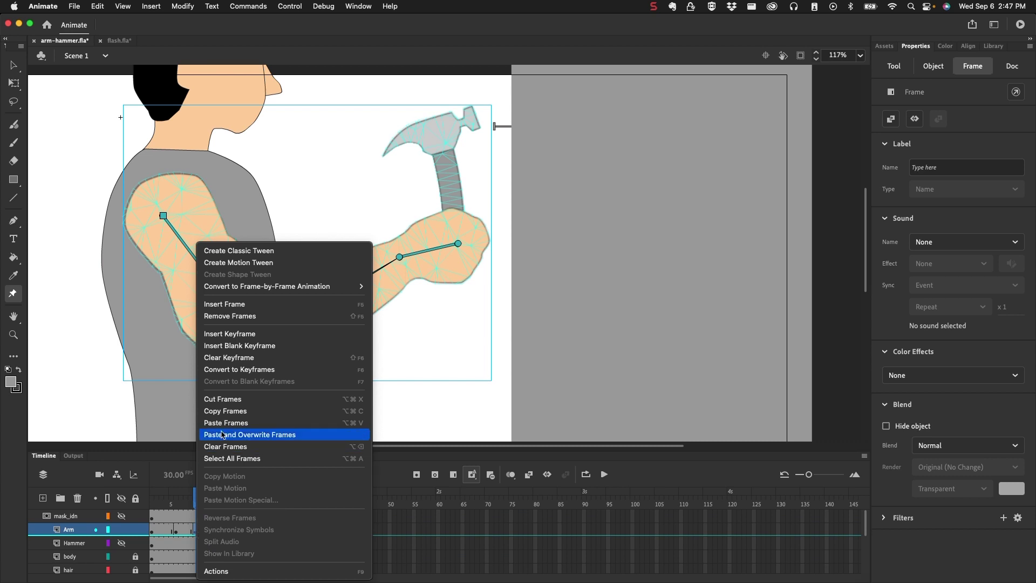
pyautogui.click(234, 411)
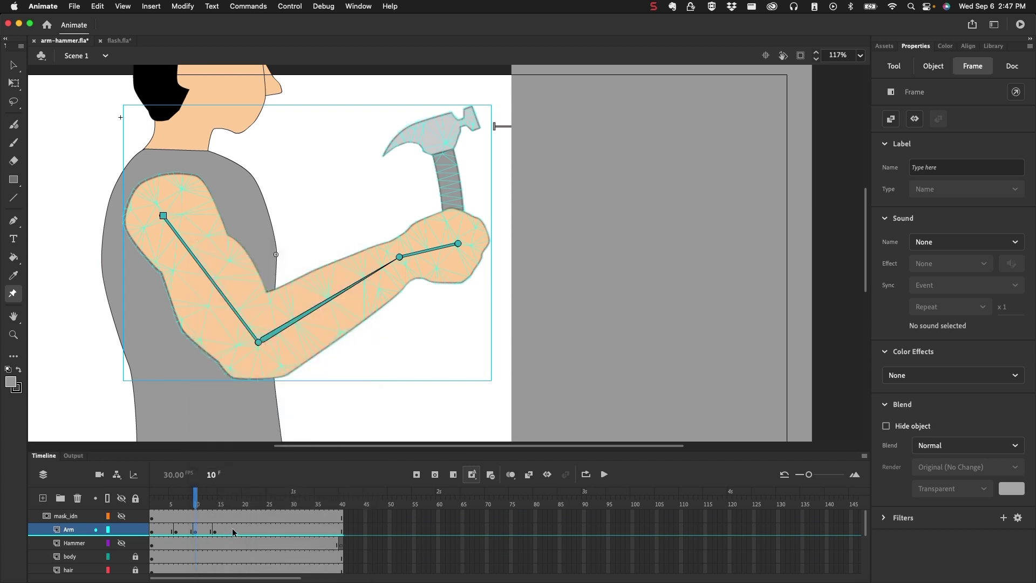
pyautogui.rightClick(234, 533)
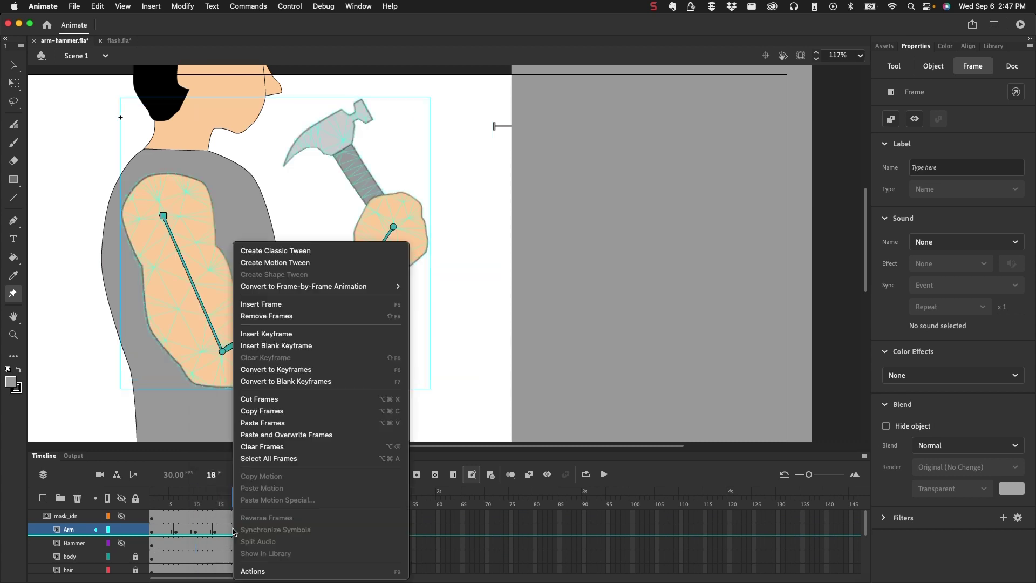
pyautogui.click(260, 422)
pyautogui.moveTo(238, 498)
pyautogui.mouseDown()
pyautogui.moveTo(161, 502)
pyautogui.moveTo(261, 508)
pyautogui.moveTo(205, 507)
pyautogui.moveTo(239, 518)
pyautogui.moveTo(232, 499)
pyautogui.moveTo(220, 499)
pyautogui.moveTo(249, 499)
pyautogui.moveTo(209, 499)
pyautogui.moveTo(248, 506)
pyautogui.moveTo(234, 508)
pyautogui.mouseUp()
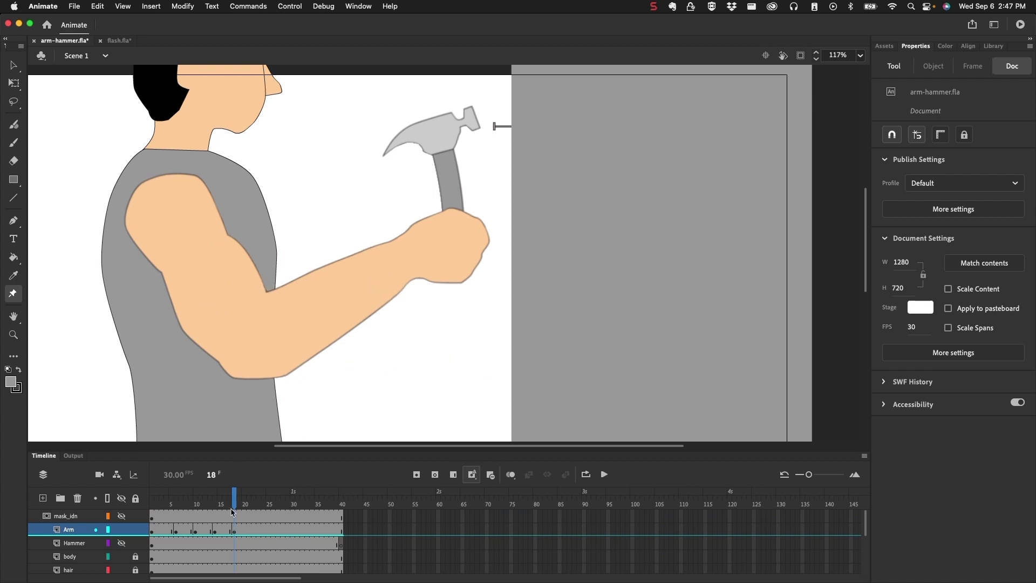
# - Bend the elbow at frame 18 and set the frame 10 hand bone to Soft at −13°
pyautogui.click(236, 531)
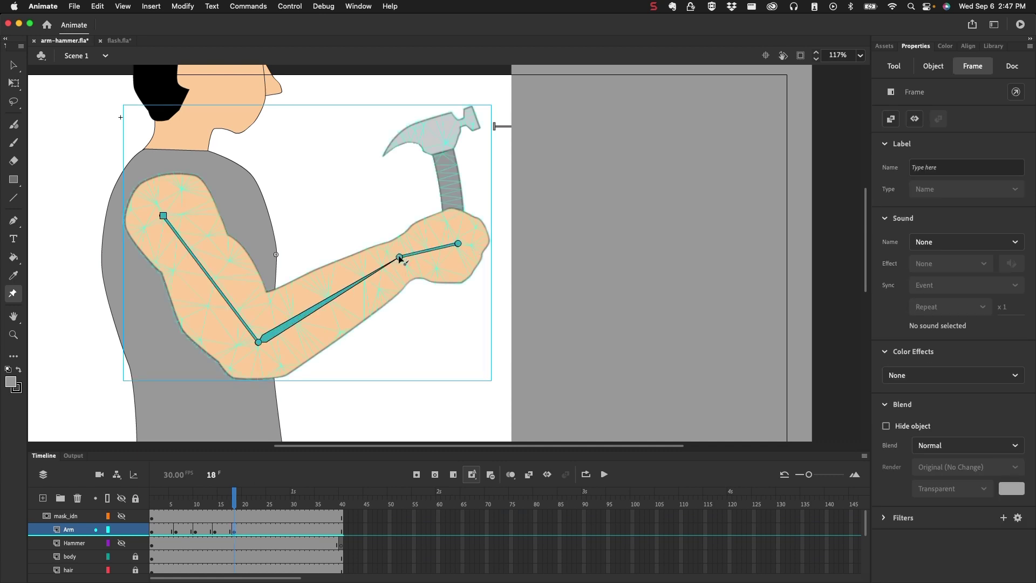
pyautogui.moveTo(400, 259); pyautogui.dragTo(400, 259)
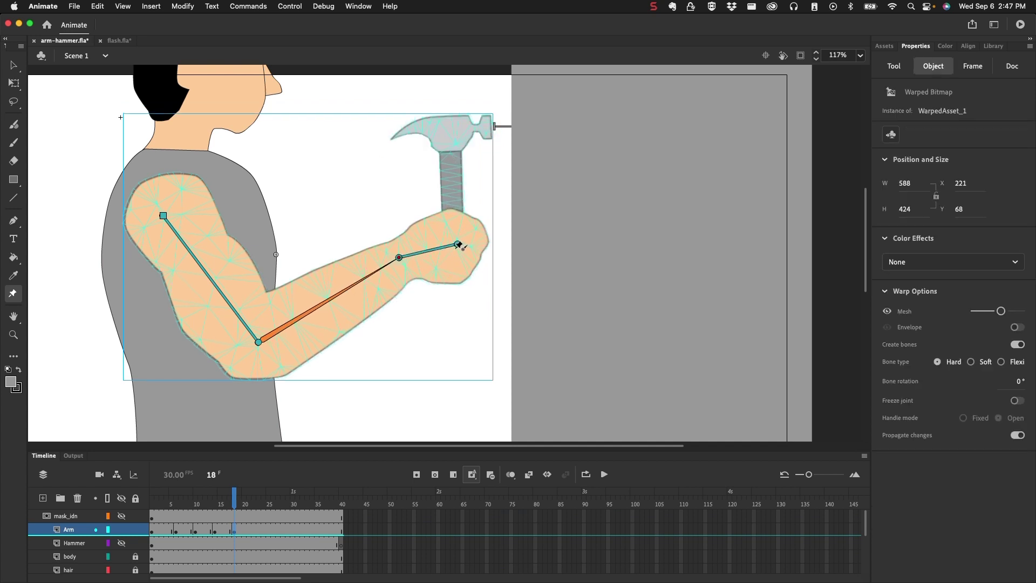
pyautogui.moveTo(225, 500); pyautogui.dragTo(196, 504)
pyautogui.click(422, 165)
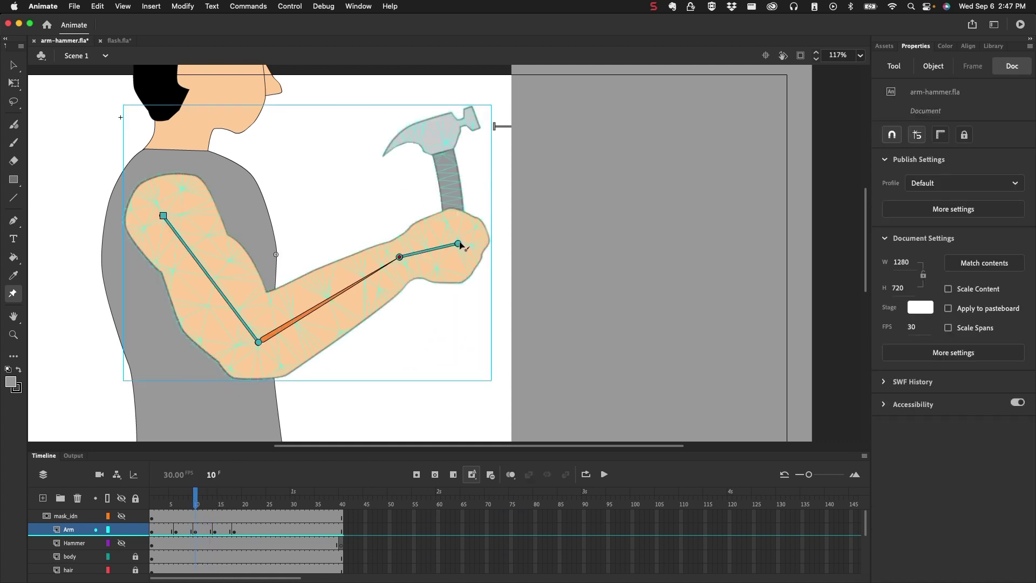
pyautogui.click(458, 245)
pyautogui.click(459, 244)
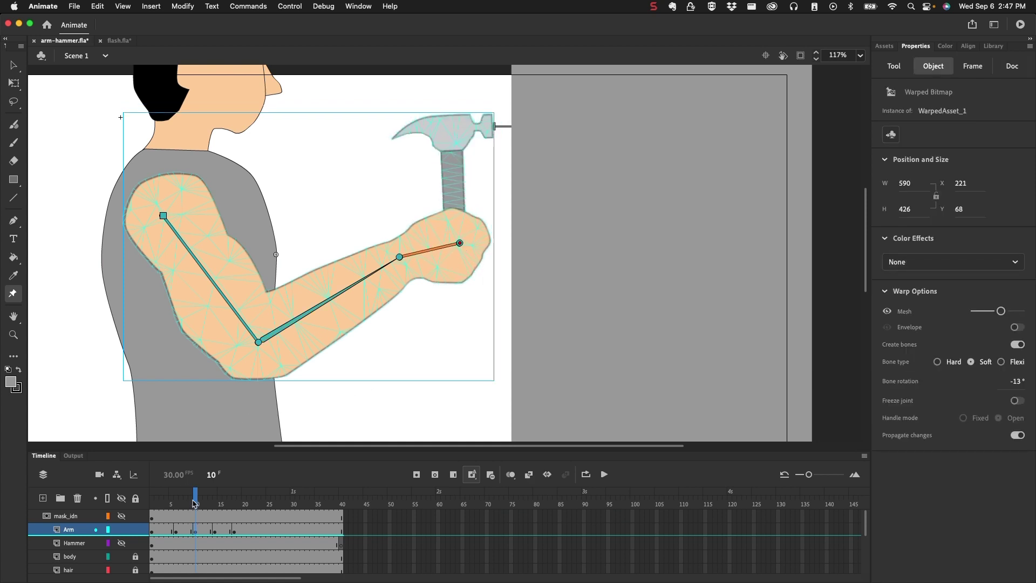
pyautogui.moveTo(195, 506); pyautogui.dragTo(216, 534)
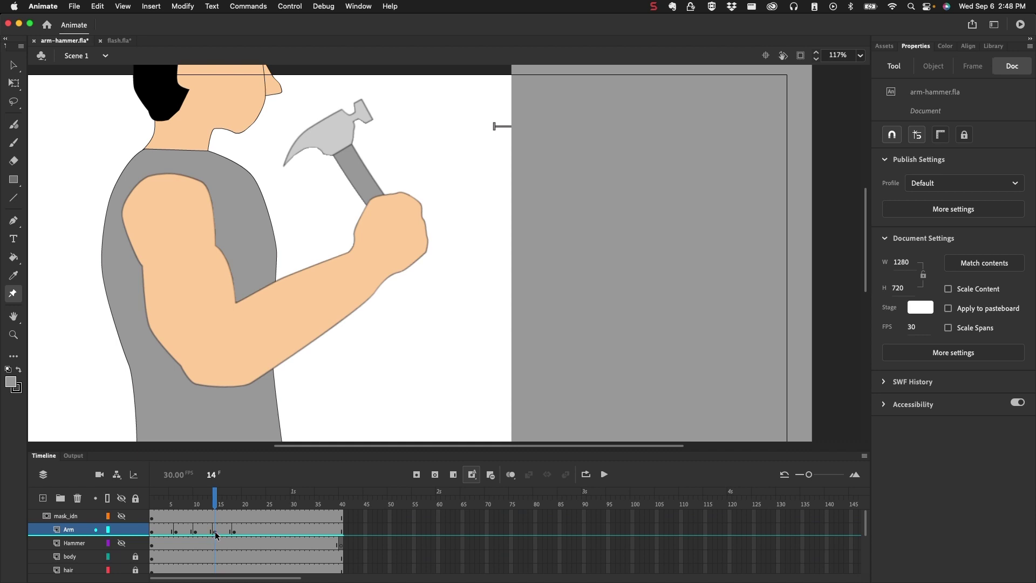
# - Copy the raised-arm pose from frame 14 and paste it into frame 20
pyautogui.click(215, 531)
pyautogui.rightClick(215, 531)
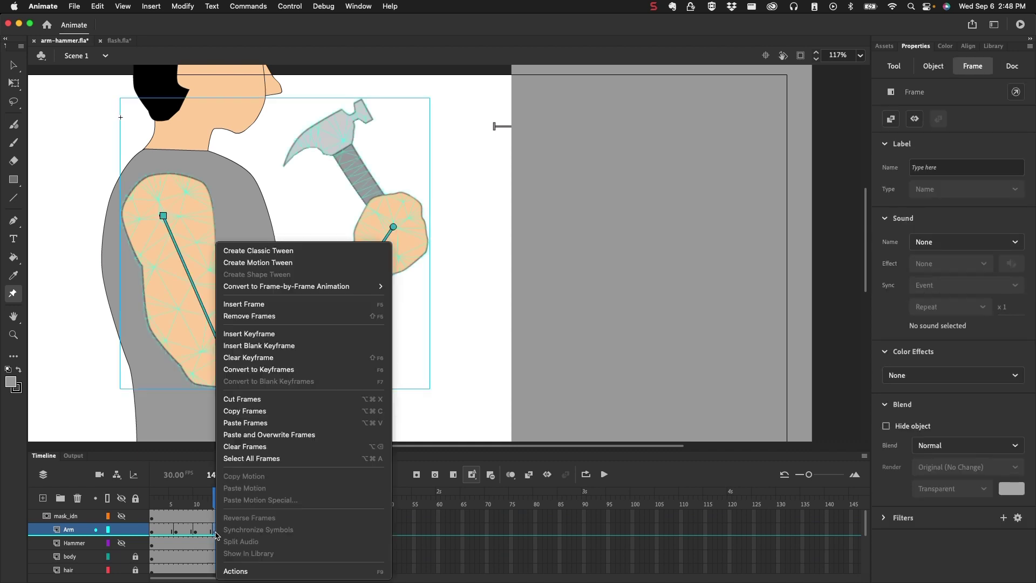
pyautogui.click(255, 412)
pyautogui.click(244, 532)
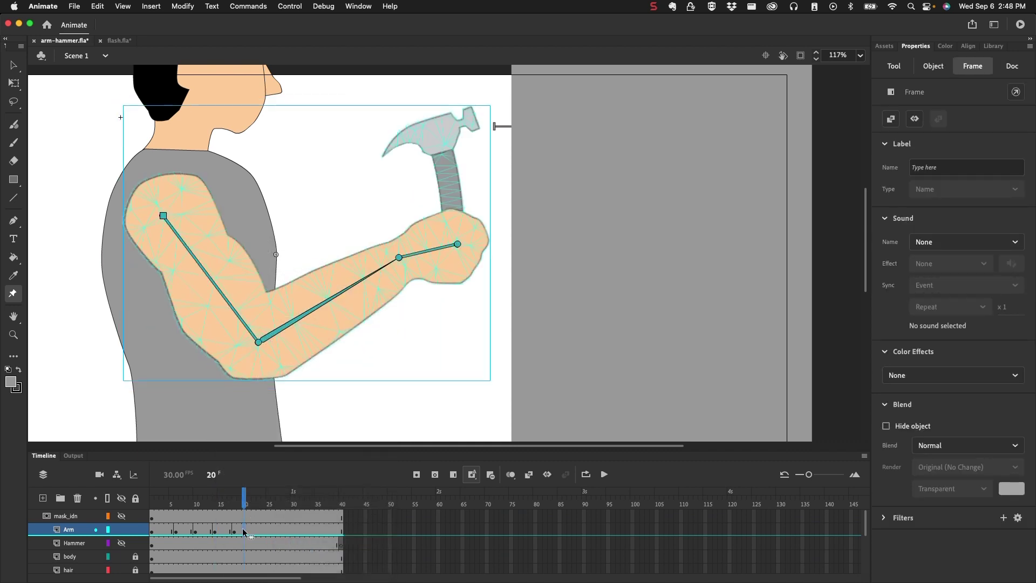
pyautogui.rightClick(243, 532)
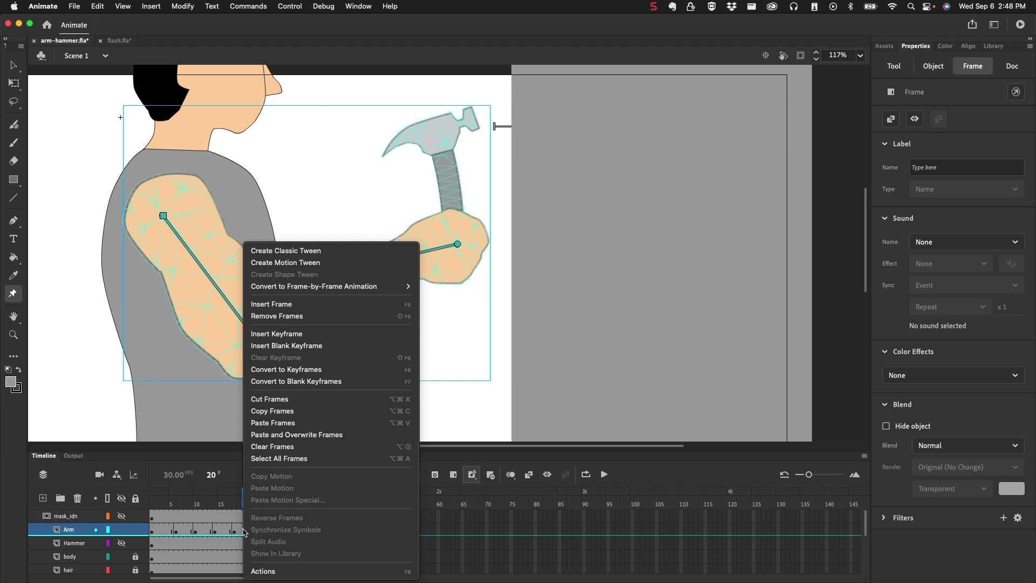
pyautogui.click(273, 423)
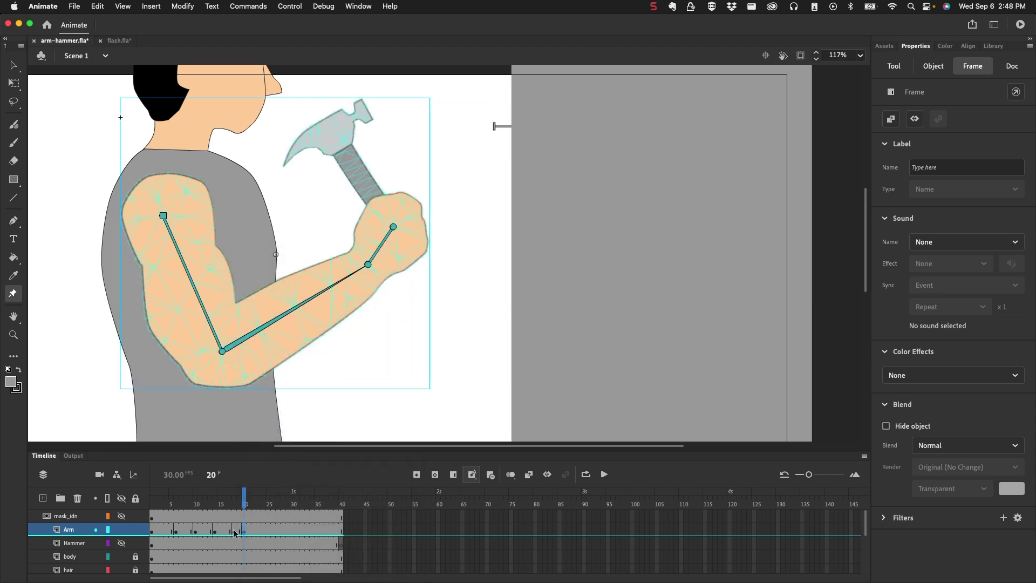
# - Copy the strike pose from frame 18 into frame 22, then preview the swing
pyautogui.click(235, 532)
pyautogui.rightClick(234, 532)
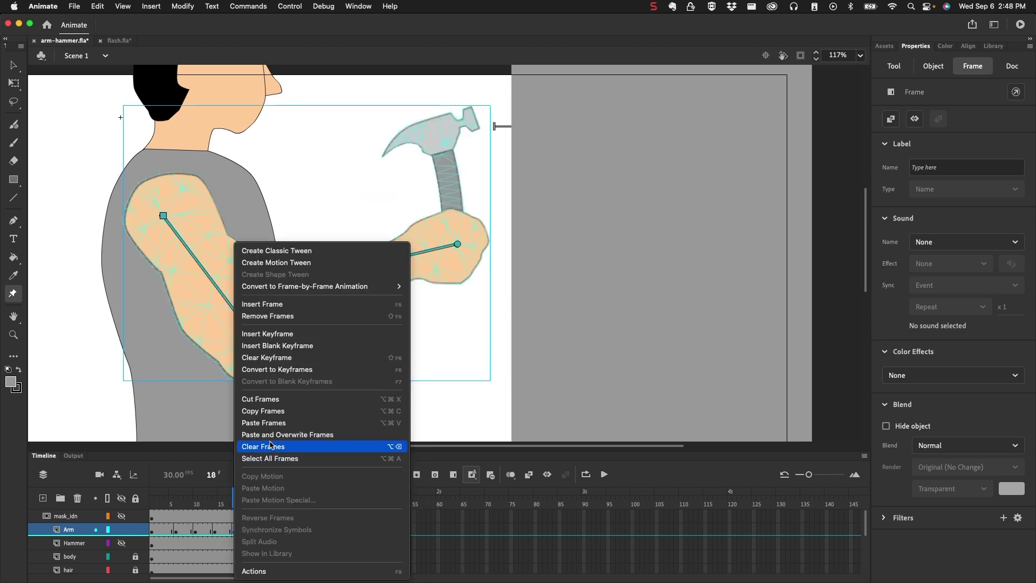
pyautogui.click(264, 411)
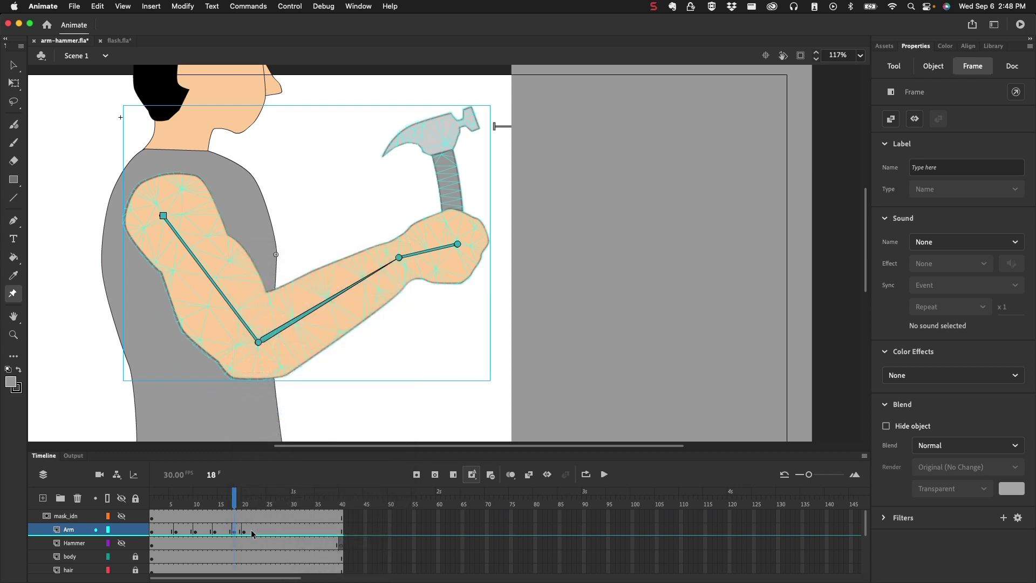
pyautogui.rightClick(254, 532)
pyautogui.click(283, 423)
pyautogui.click(247, 529)
pyautogui.moveTo(249, 499); pyautogui.dragTo(269, 539)
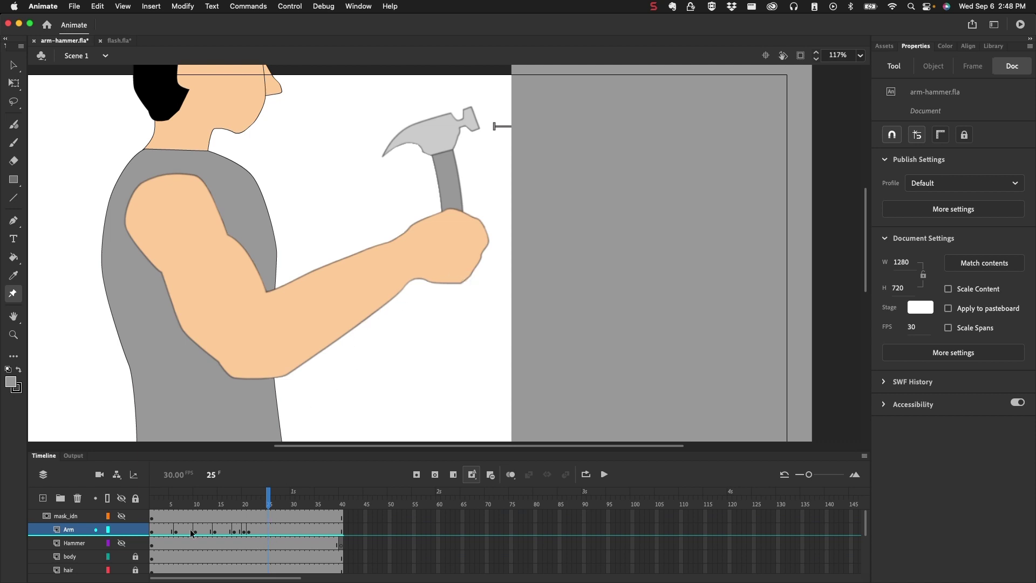
# - At frame 25, rotate the forearm down at the elbow and fold the hammer low
pyautogui.click(69, 531)
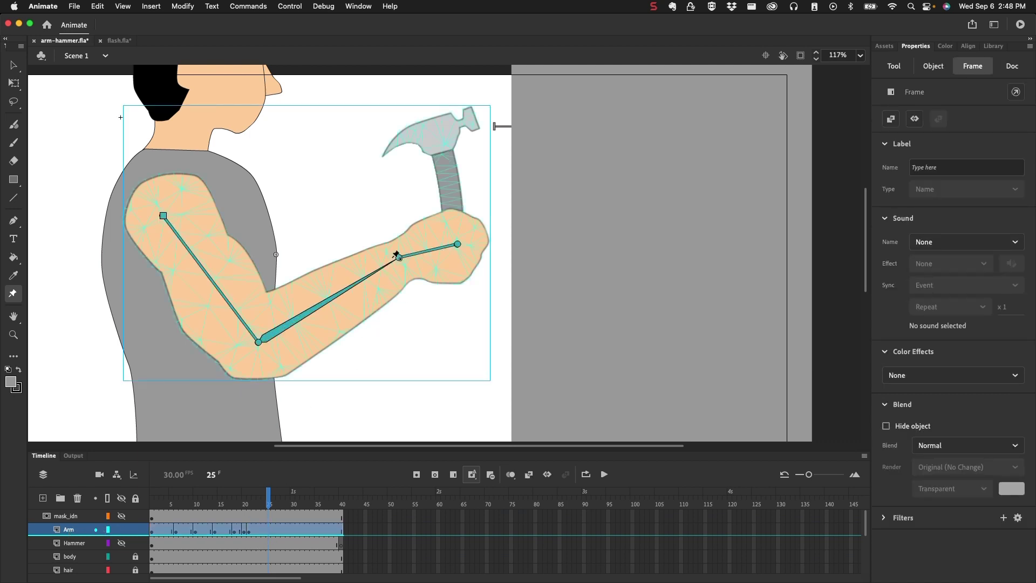
pyautogui.moveTo(398, 261); pyautogui.dragTo(378, 294)
pyautogui.moveTo(259, 343); pyautogui.dragTo(218, 371)
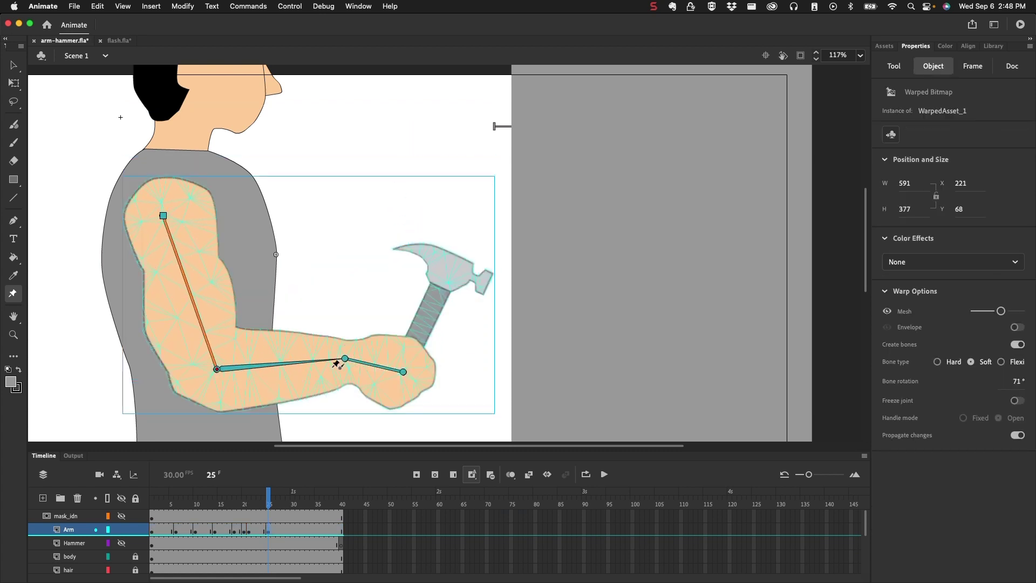
pyautogui.click(346, 361)
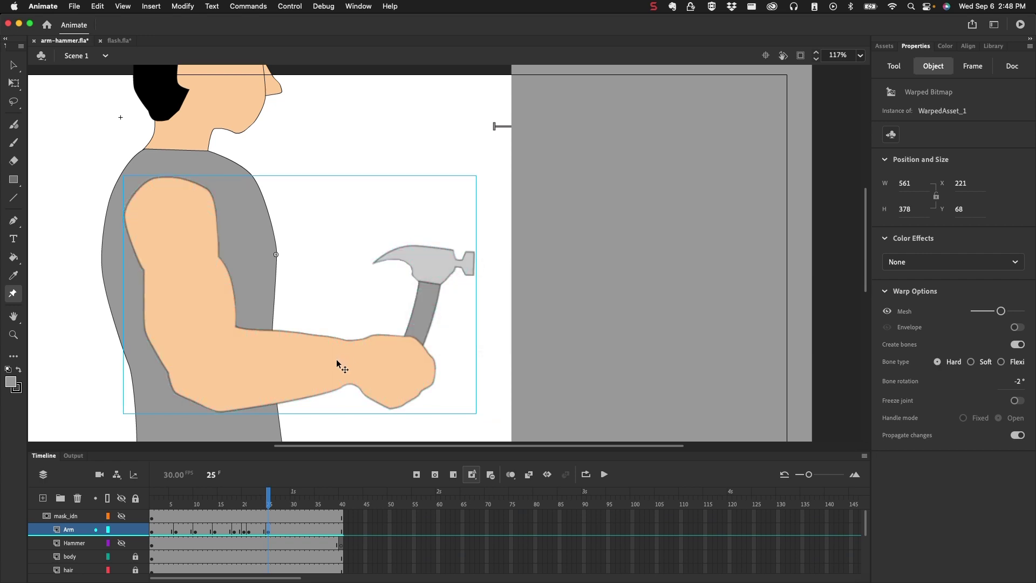
# - Make the wrist bone Soft with a 10° tilt, then select Arm frames 1–25
pyautogui.click(269, 531)
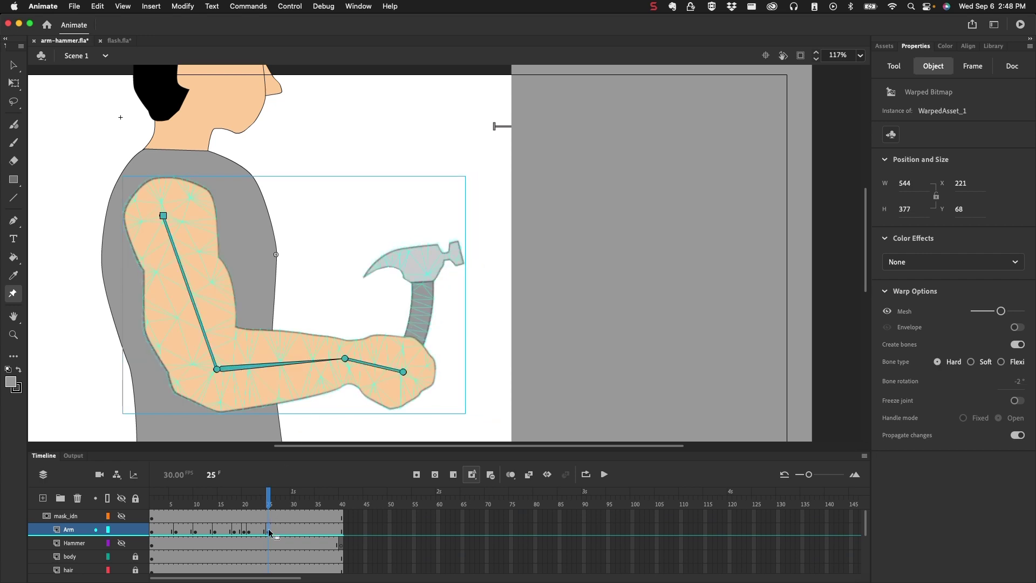
pyautogui.click(345, 360)
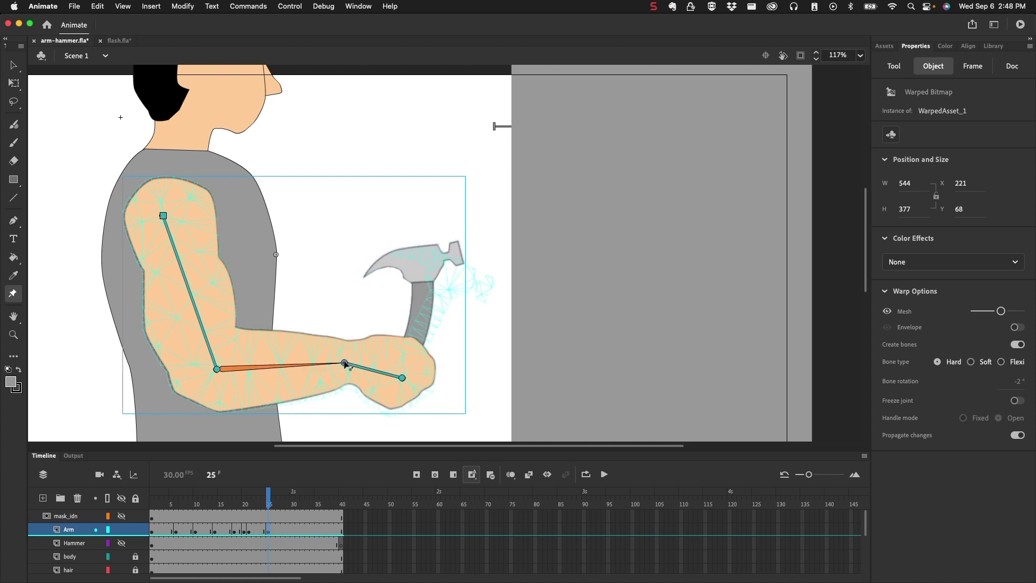
pyautogui.moveTo(403, 373); pyautogui.dragTo(402, 372)
pyautogui.click(402, 373)
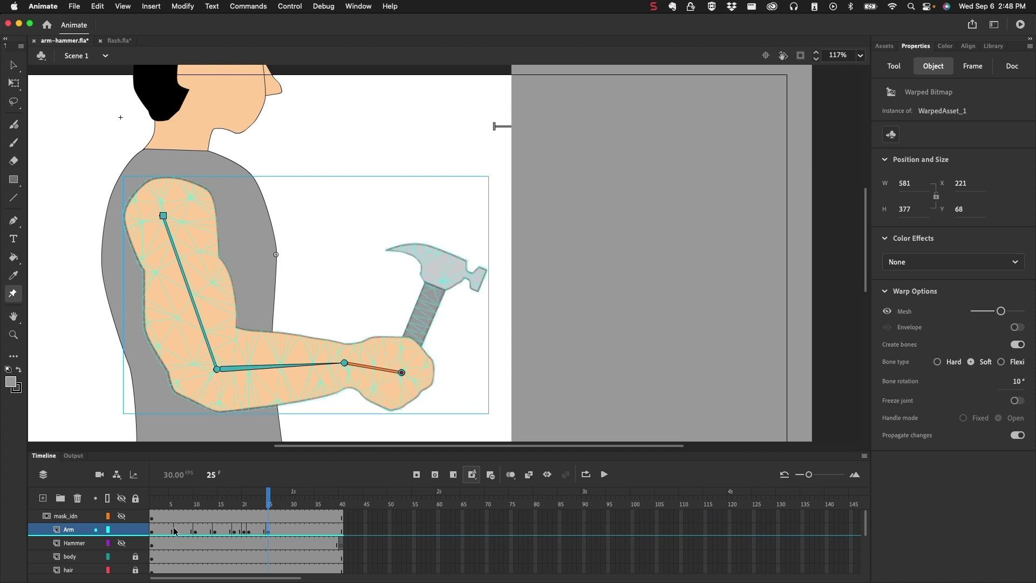
pyautogui.click(152, 533)
pyautogui.moveTo(152, 533); pyautogui.dragTo(259, 533)
# - Apply a classic tween to Arm frames 1–25 and play the animation from frame 1
pyautogui.rightClick(259, 533)
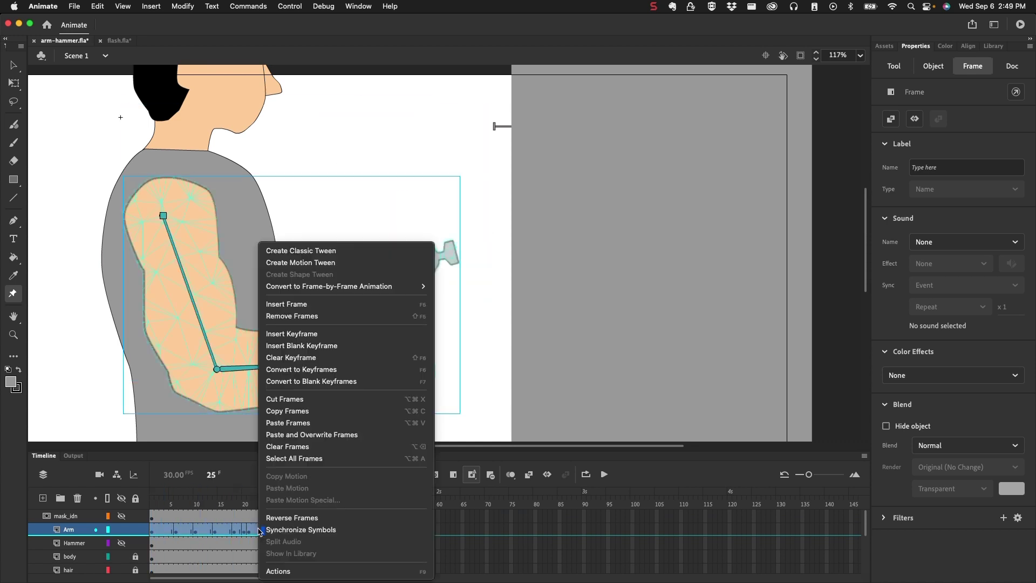
pyautogui.click(337, 256)
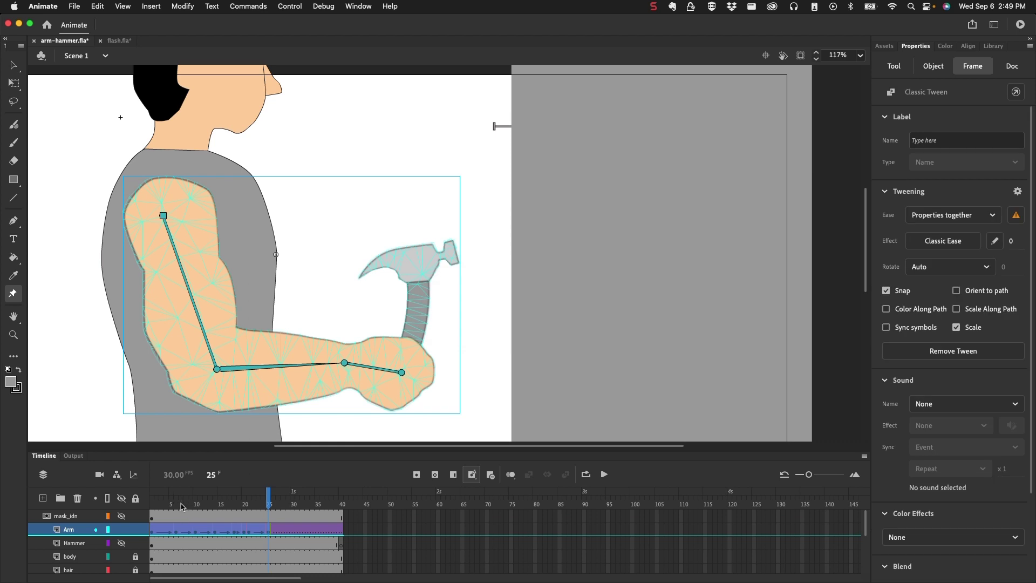
pyautogui.moveTo(181, 508); pyautogui.dragTo(151, 507)
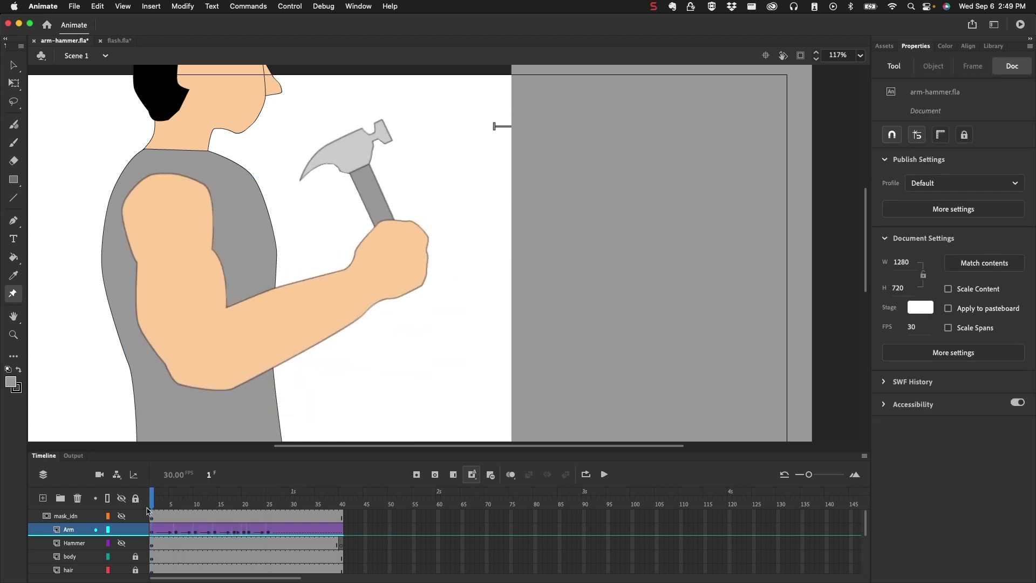
pyautogui.press('Return')
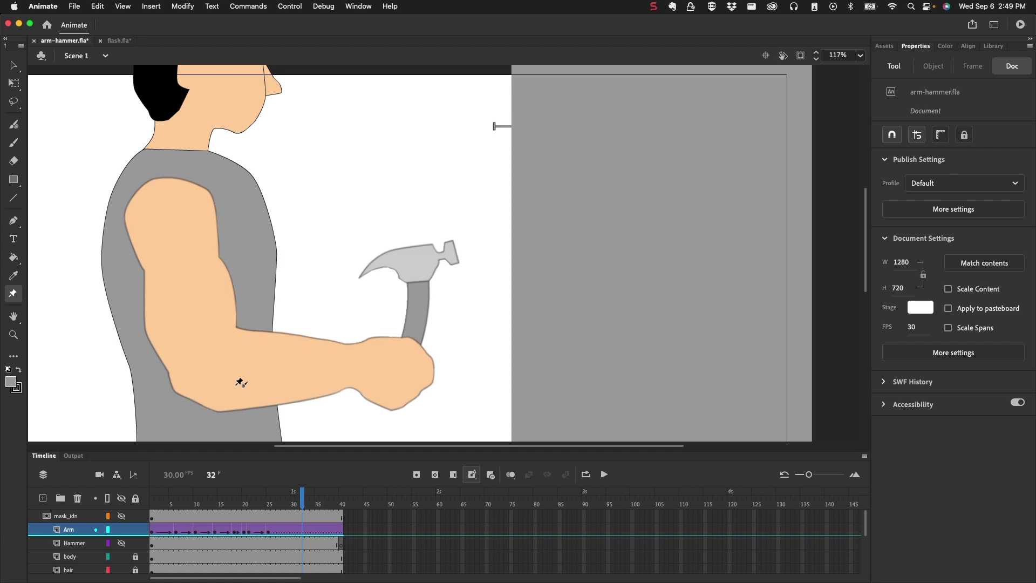
# - Return to the Selection tool and select the warped arm on stage at frame 10
pyautogui.click(16, 295)
pyautogui.click(13, 66)
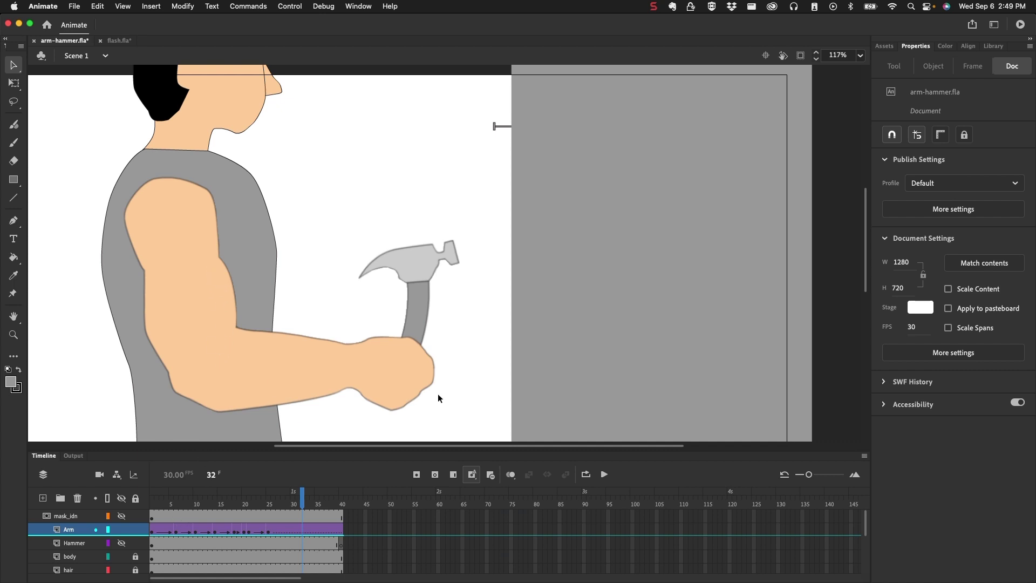
pyautogui.click(196, 531)
pyautogui.click(247, 313)
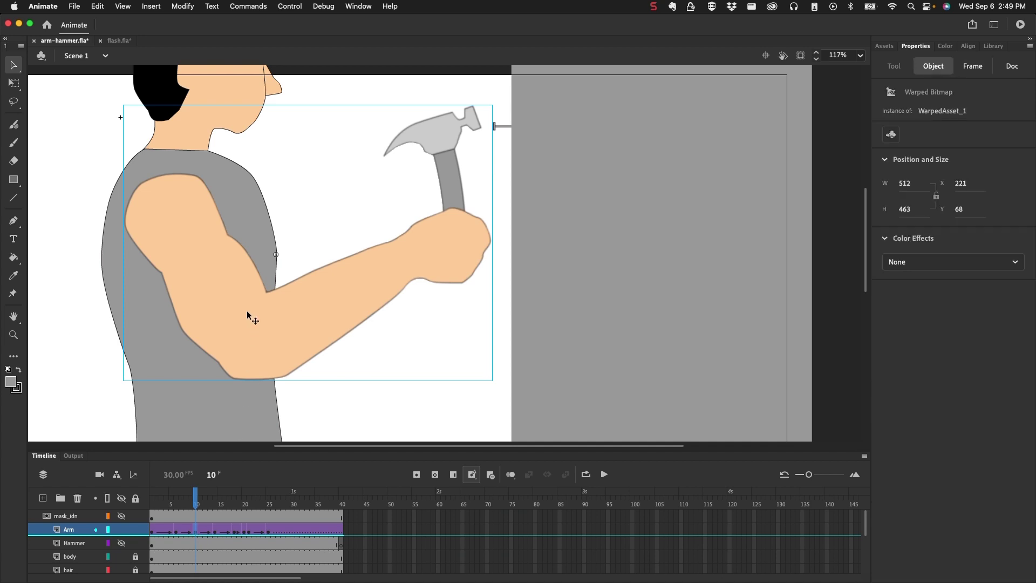